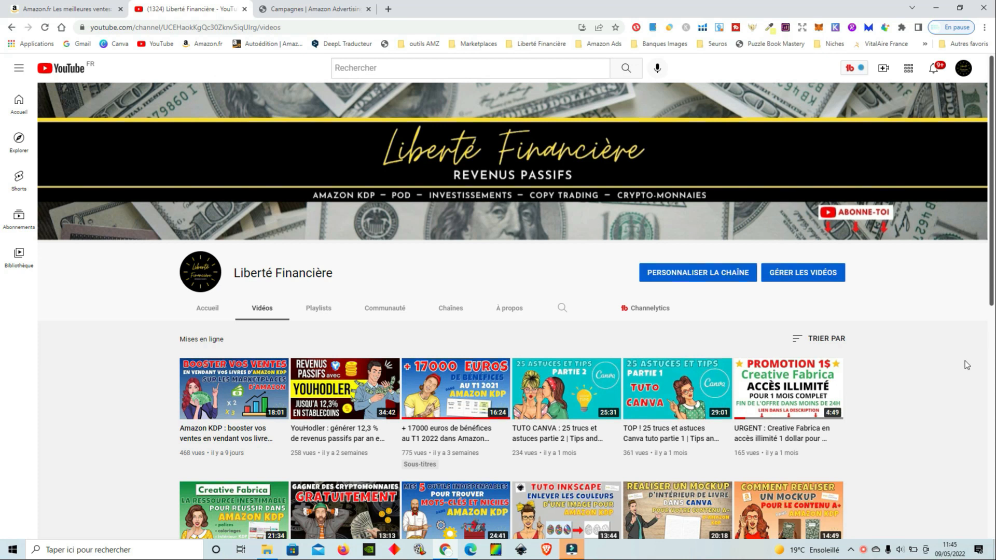
Step: Look through the videos uploaded to the Liberté Financière YouTube channel
scroll(965, 363, down, 3)
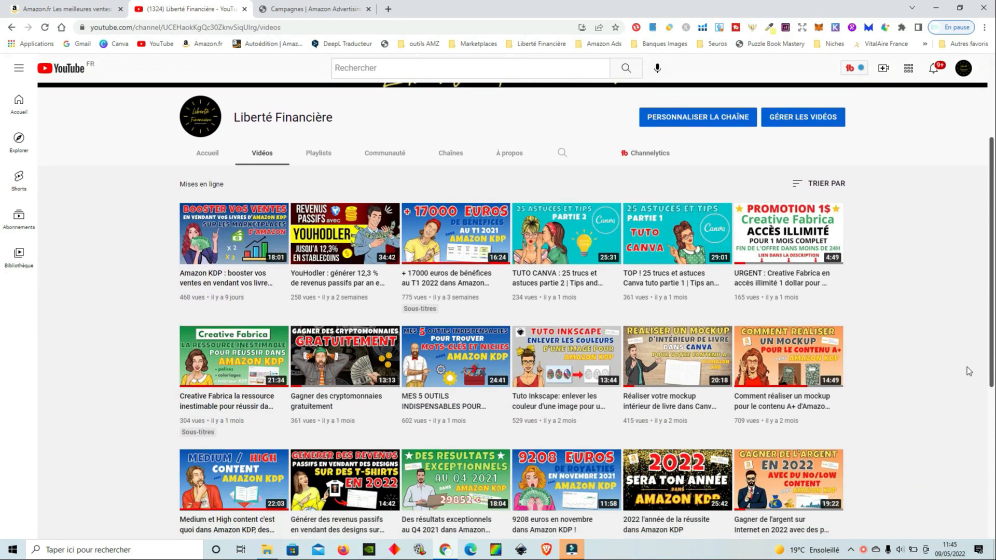
scroll(966, 365, down, 5)
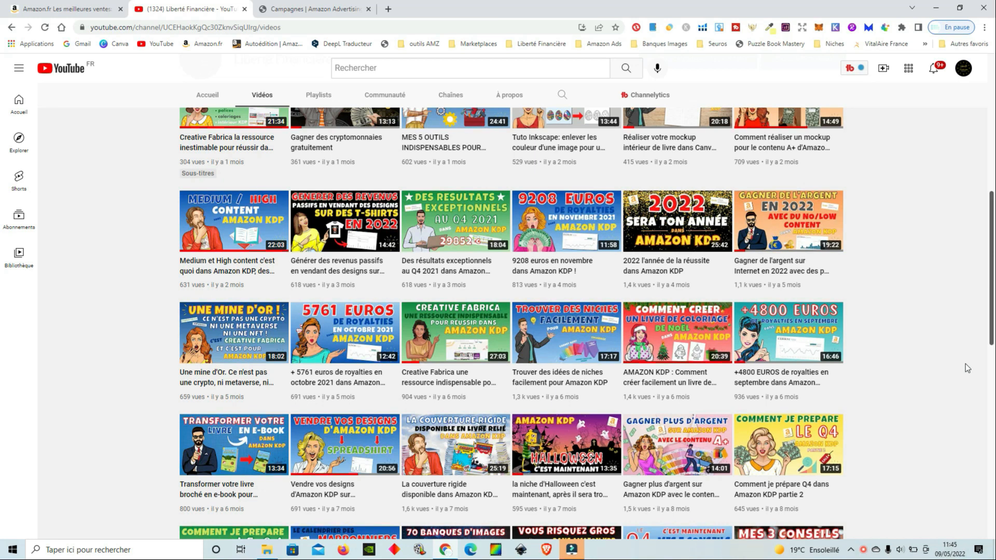
scroll(968, 367, down, 2)
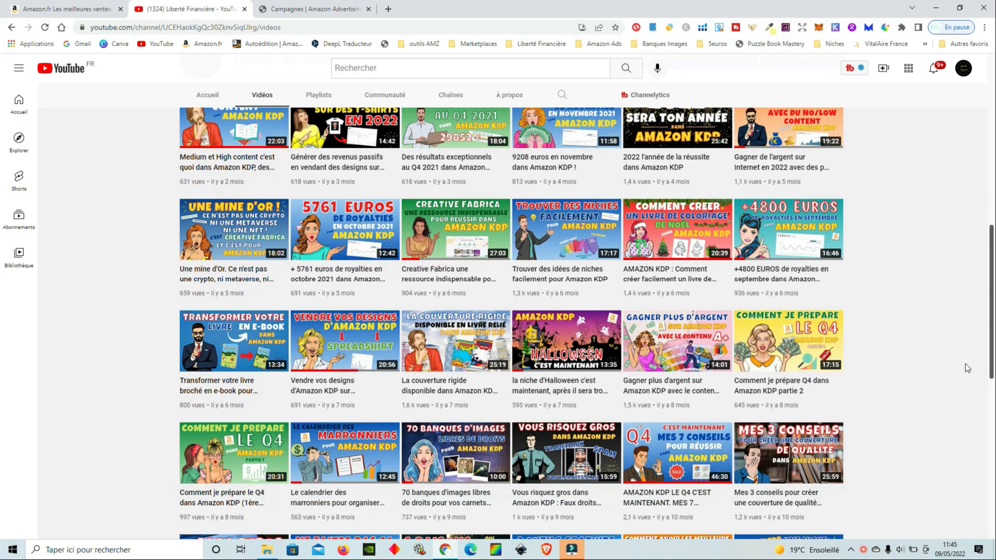
scroll(965, 363, down, 2)
scroll(963, 364, down, 4)
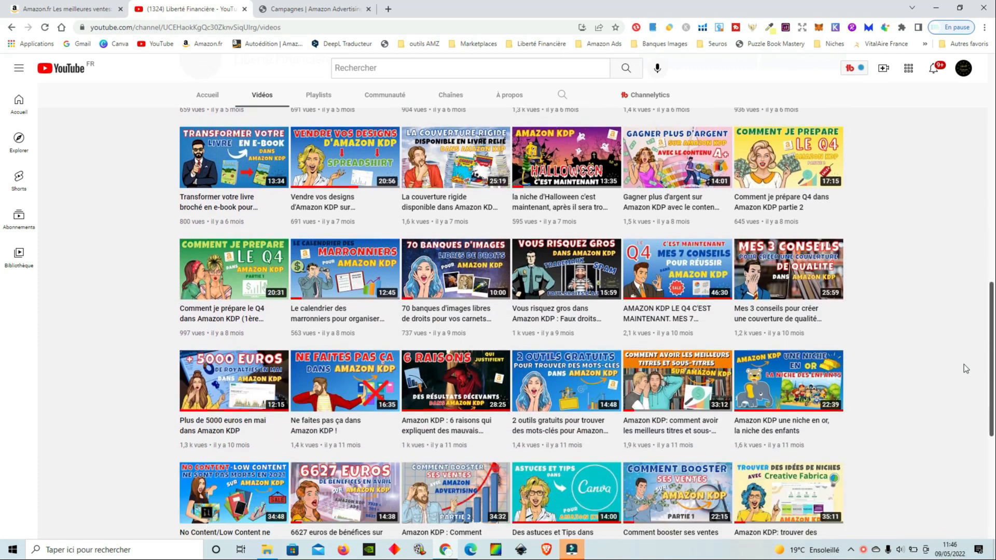
scroll(963, 364, down, 3)
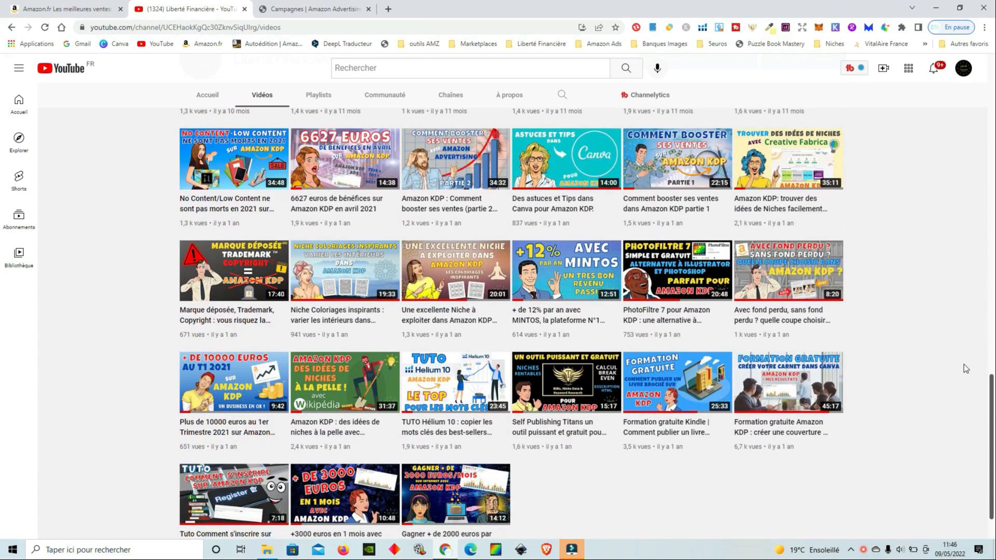
scroll(963, 365, up, 4)
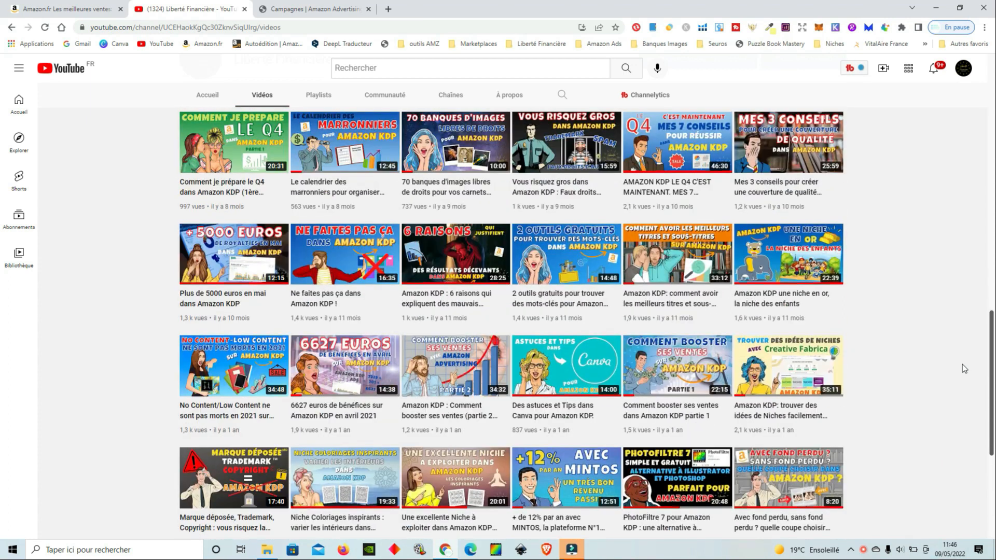
scroll(963, 365, up, 6)
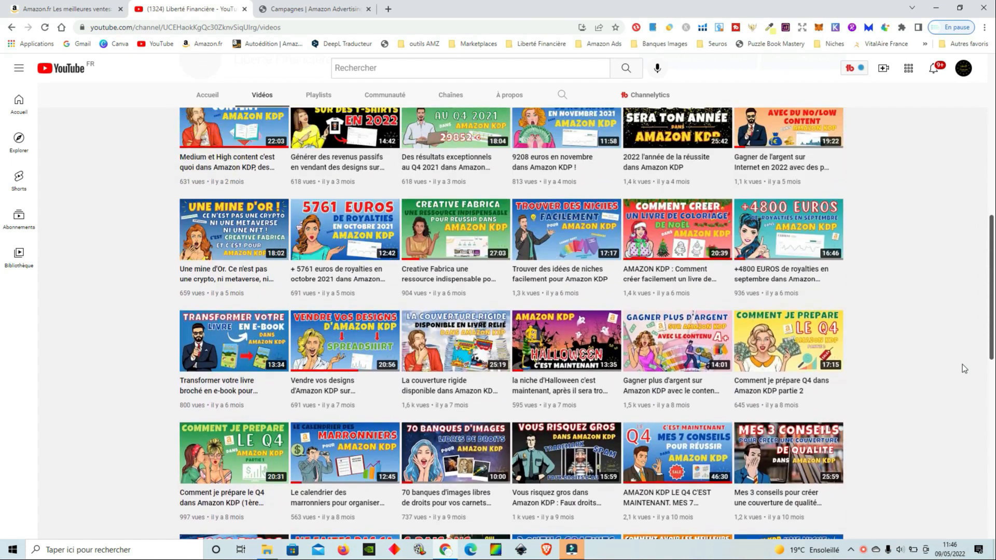
scroll(963, 364, up, 7)
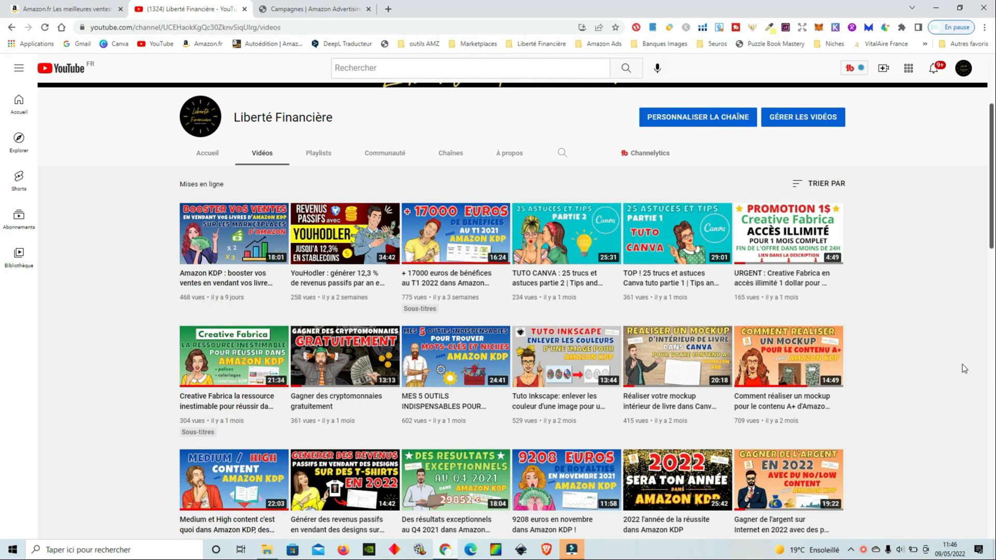
scroll(962, 364, up, 3)
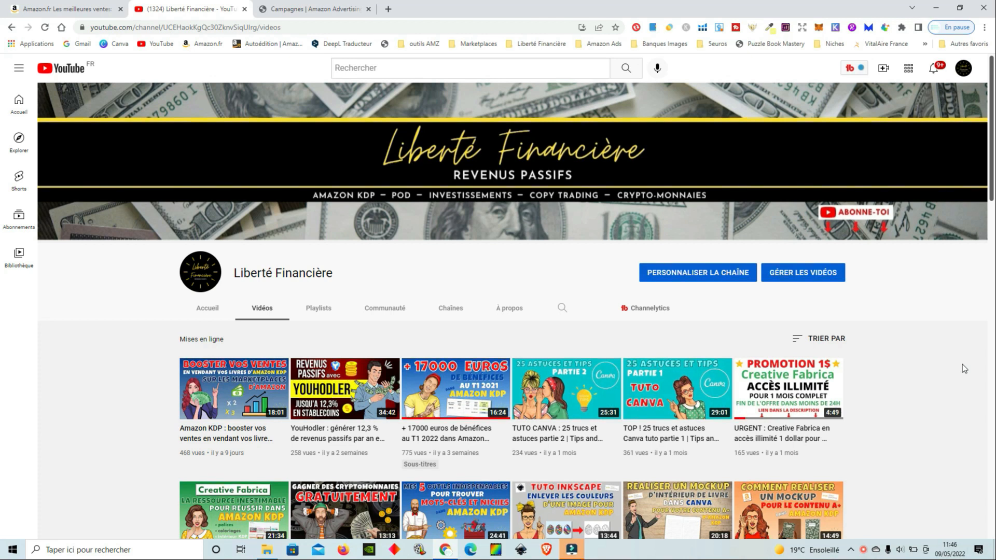
scroll(954, 362, down, 3)
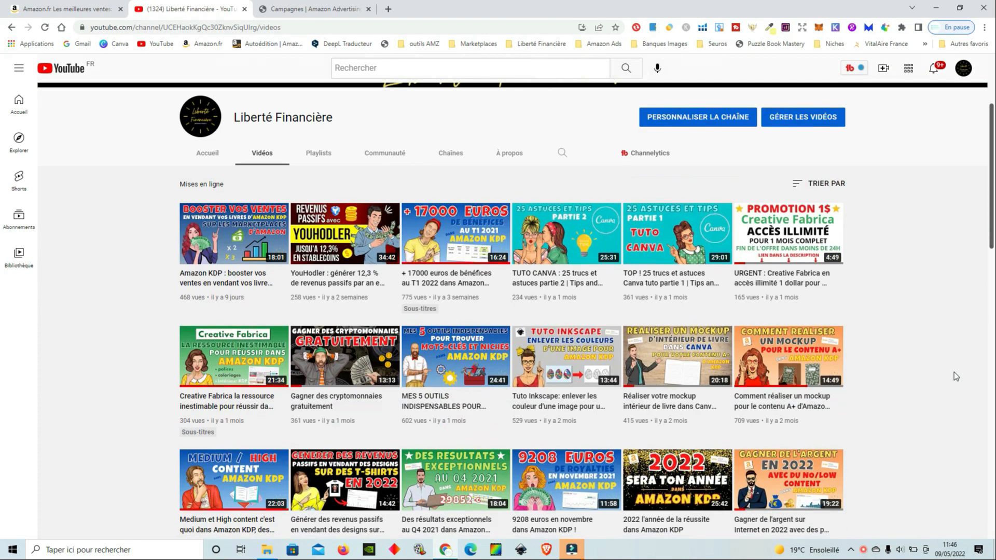
scroll(954, 372, down, 2)
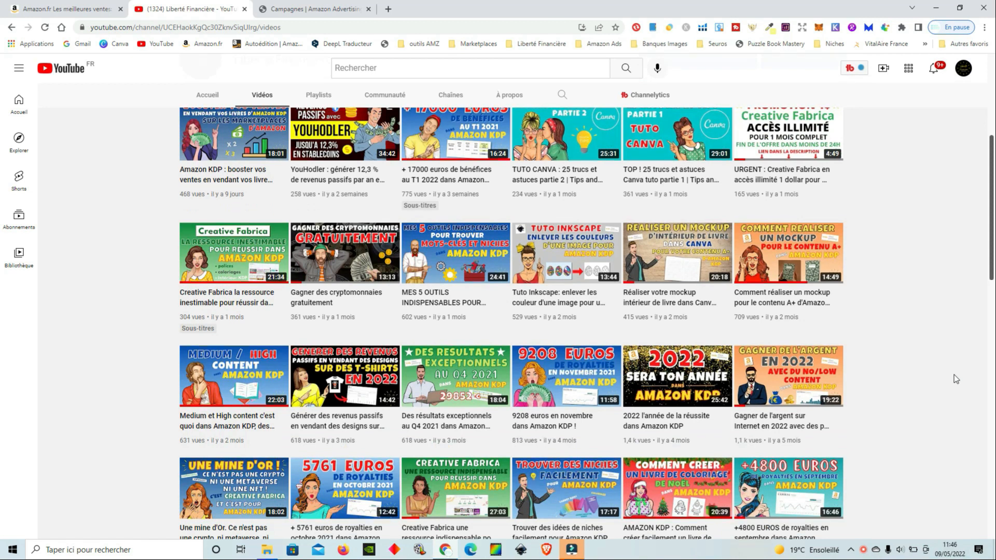
scroll(954, 375, up, 3)
scroll(953, 374, up, 3)
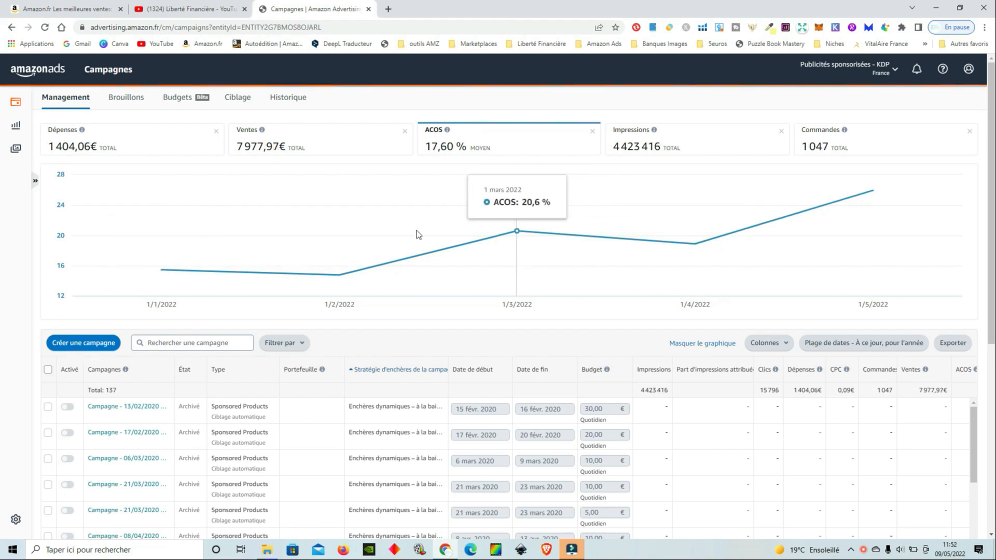
Step: In Amazon Ads, create a new Sponsored Products search-term report covering 5 mars 2022 to 8 mai 2022
click(18, 129)
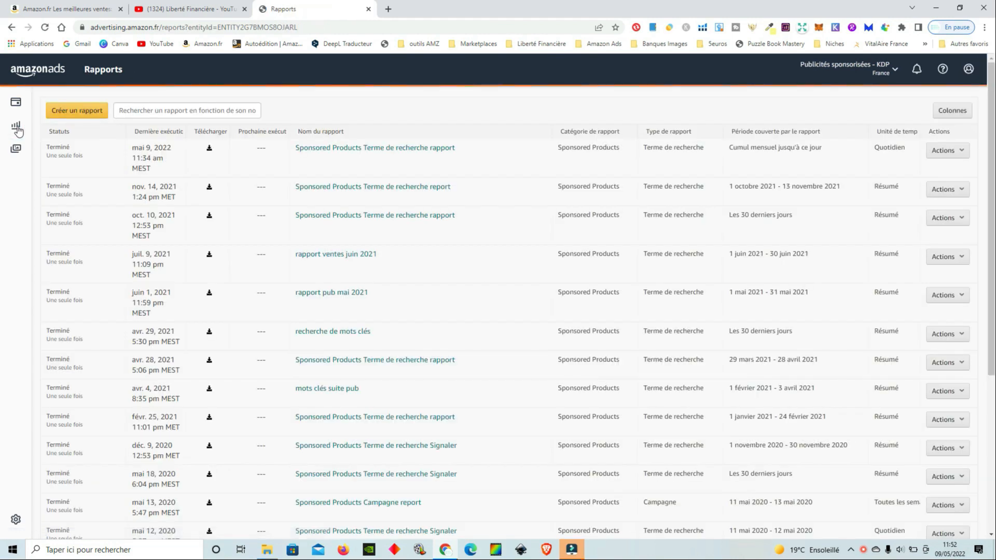
click(80, 112)
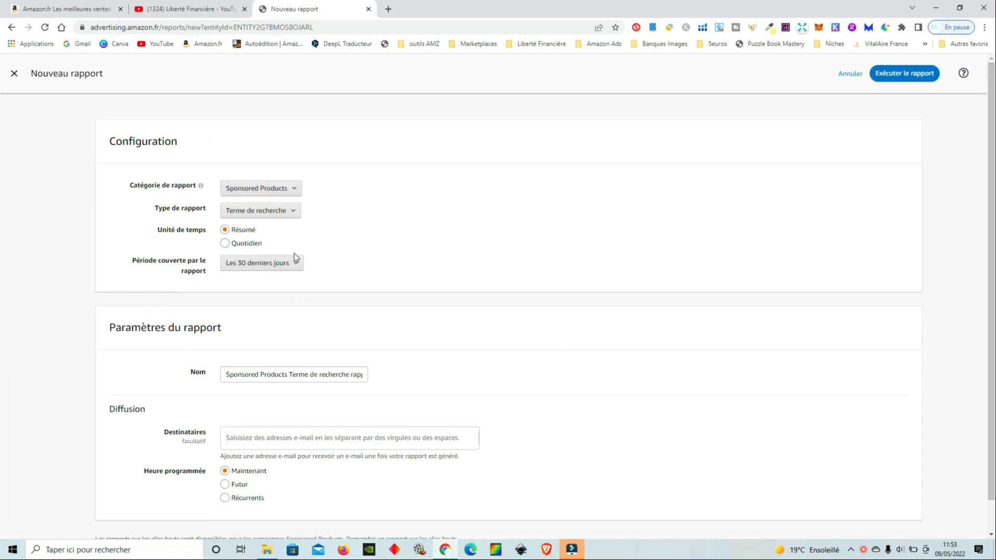
click(292, 268)
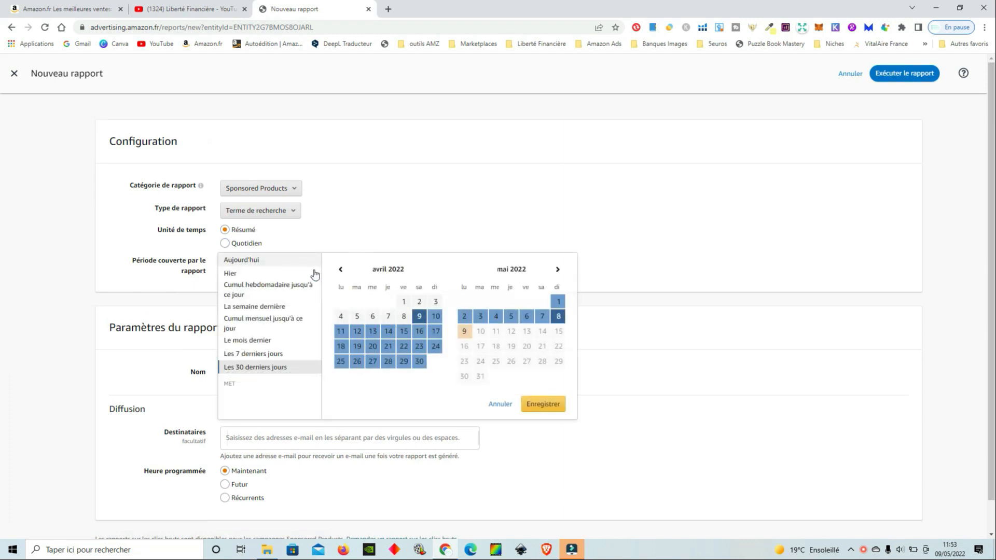
click(340, 269)
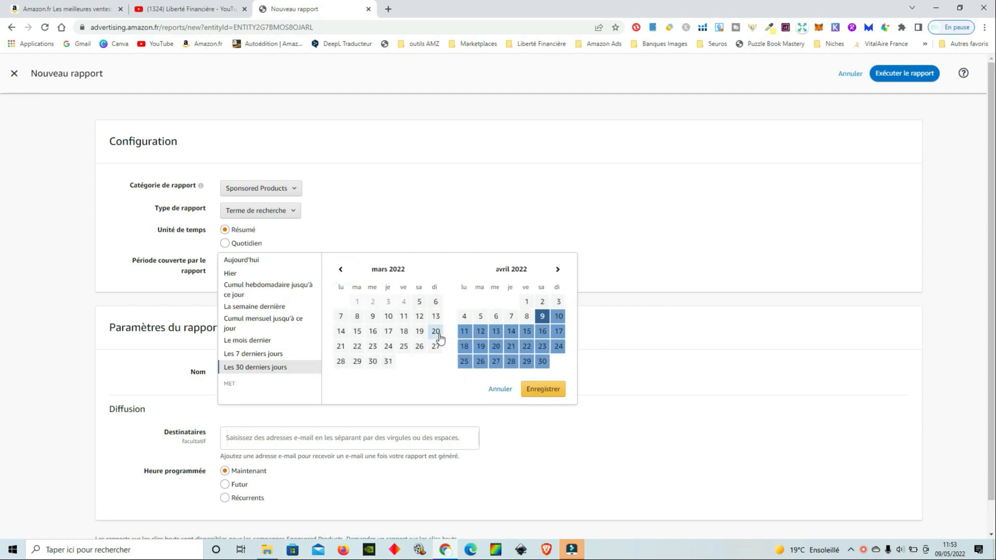
click(421, 303)
click(557, 270)
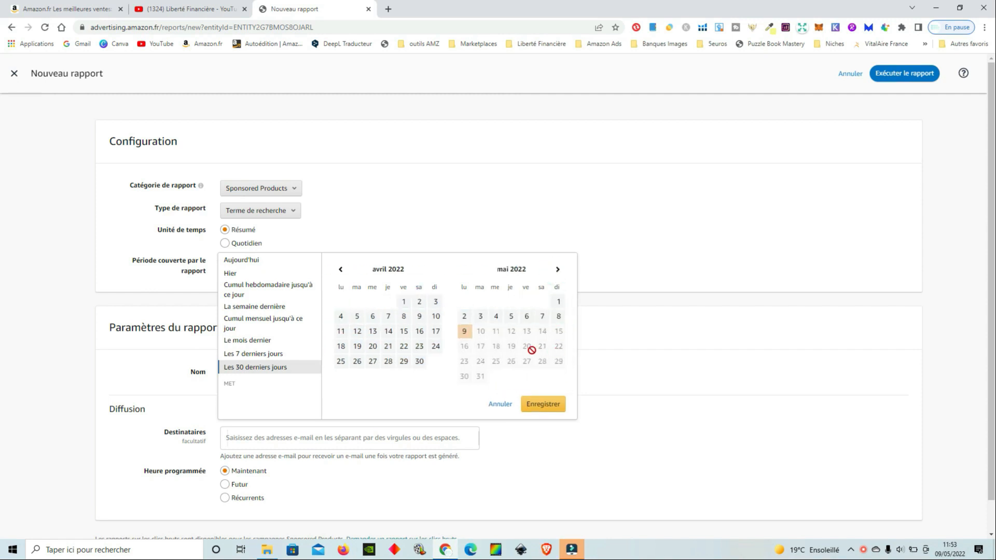
click(559, 316)
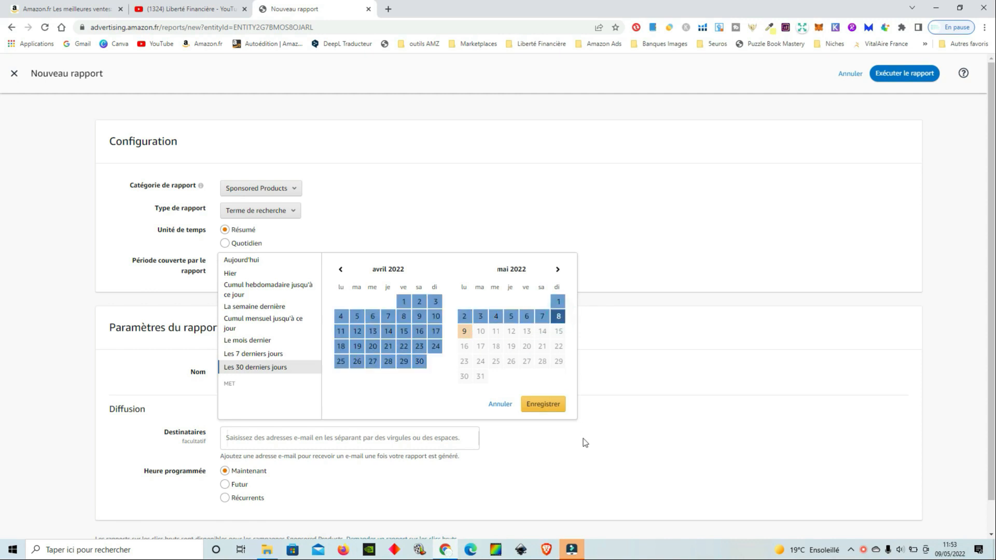
click(538, 403)
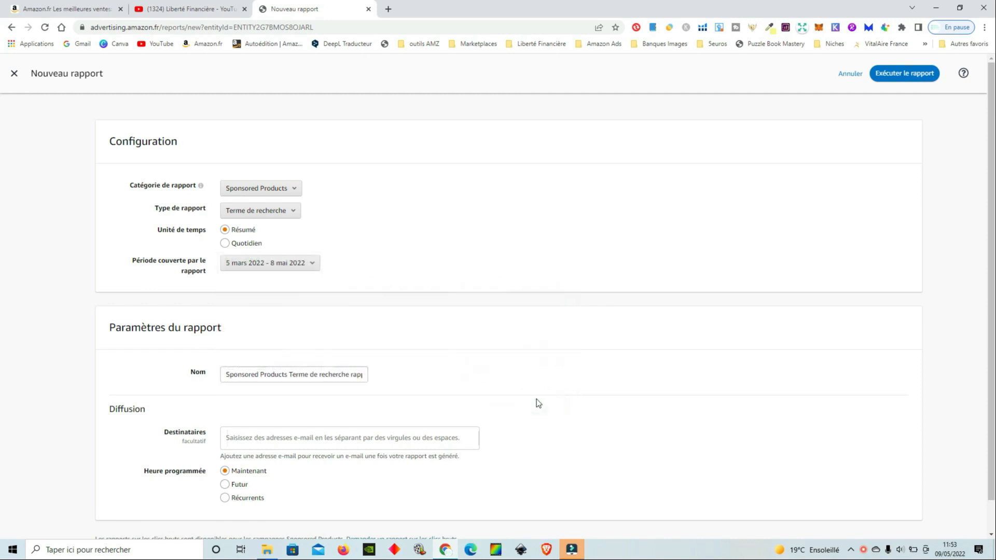
Step: Run the search-term report with immediate scheduling and no recipients, and download the finished file
scroll(361, 265, down, 1)
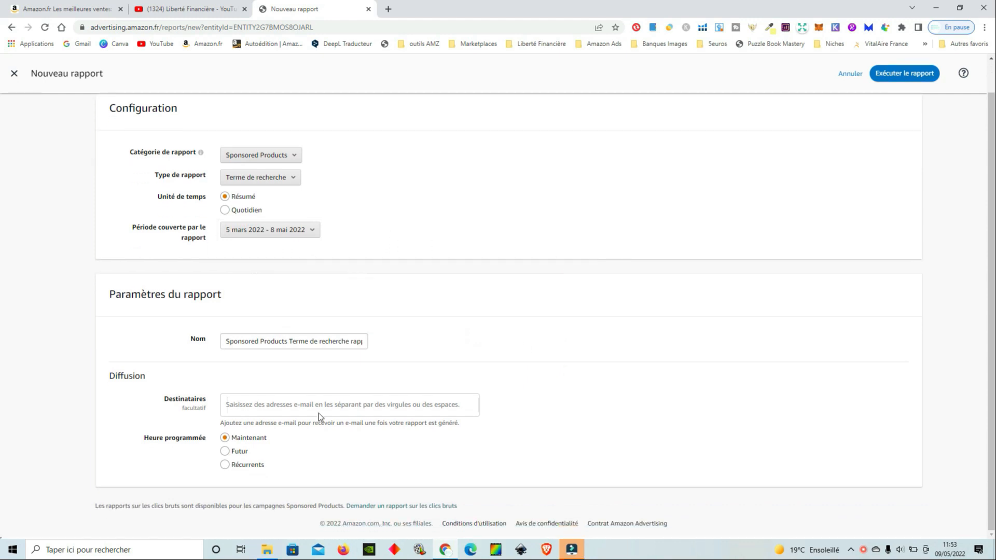
click(256, 405)
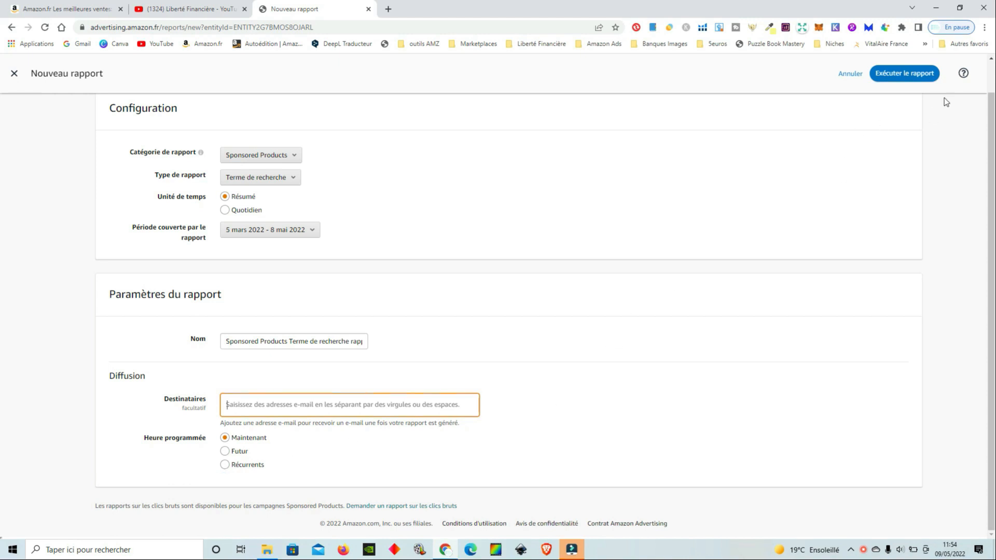
click(913, 75)
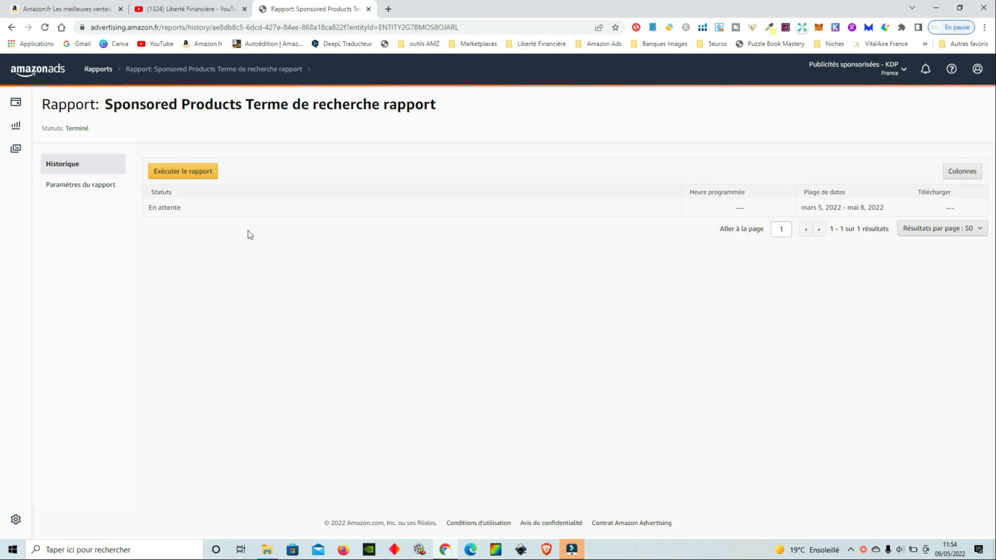
click(191, 174)
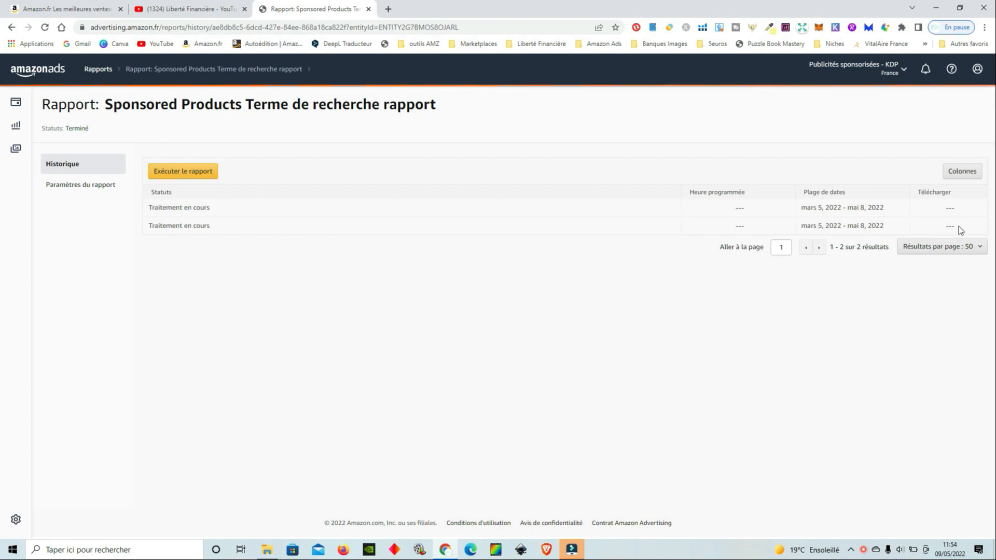
click(185, 171)
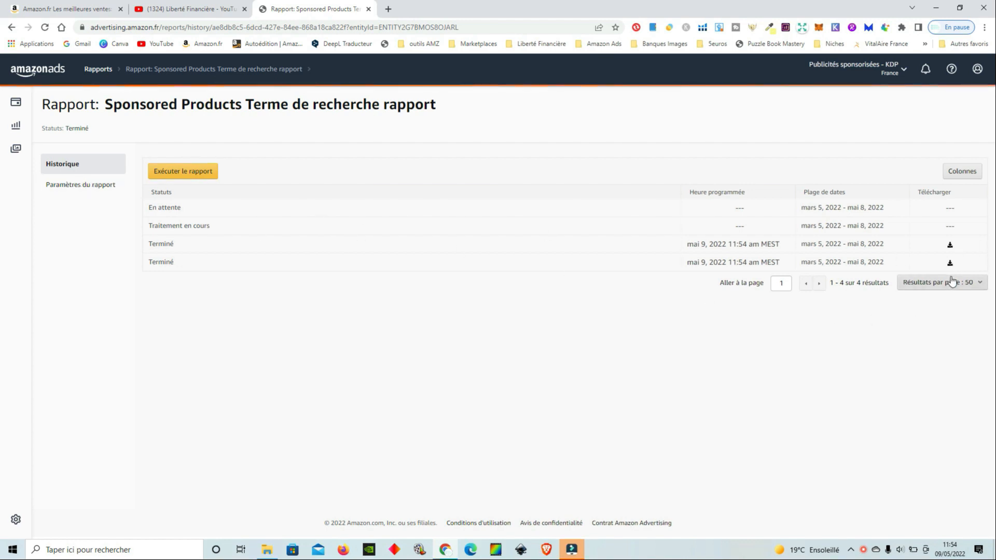
click(951, 248)
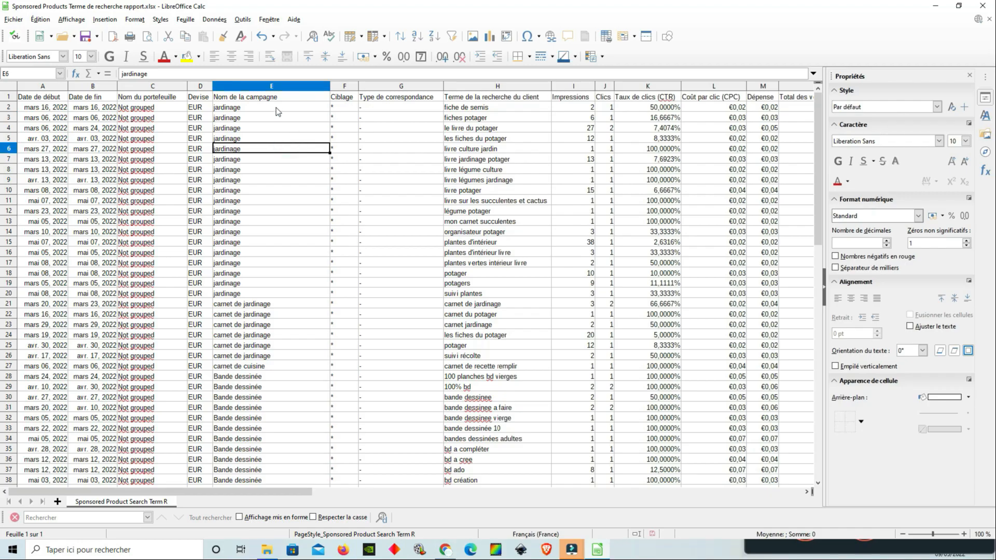
Step: In the report opened in LibreOffice Calc, examine the campaign name column, highlighting the "jardinage" and "carnet de jardinage" entries
click(276, 108)
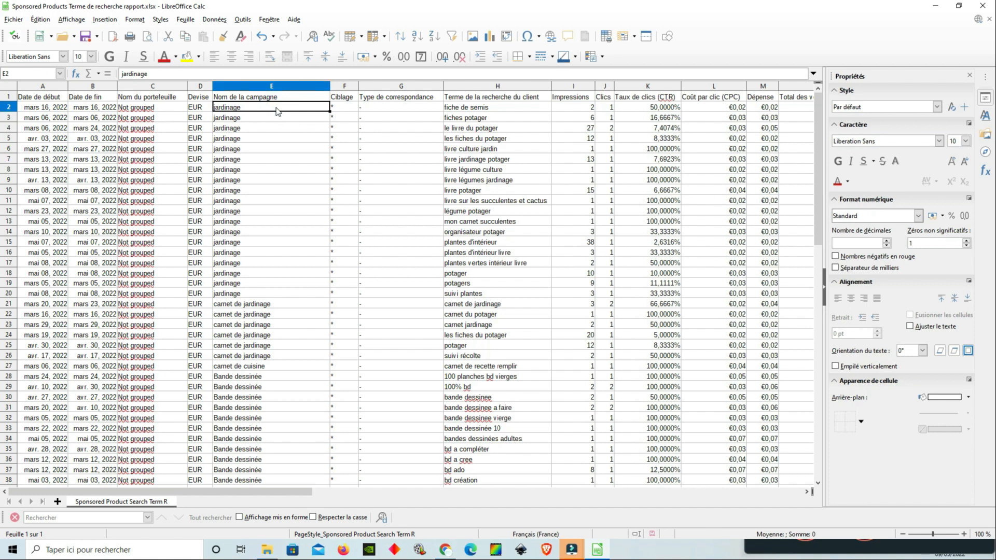
click(269, 86)
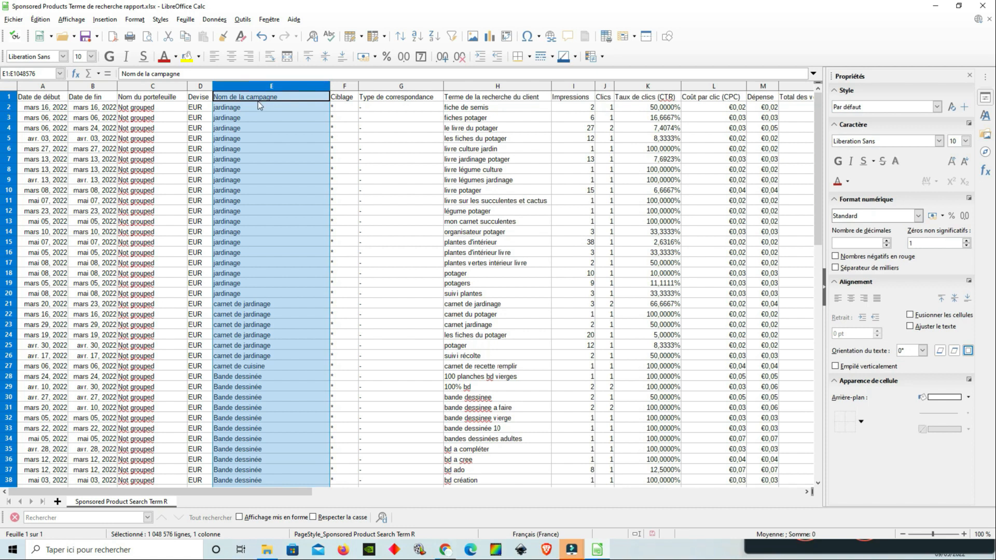
click(296, 128)
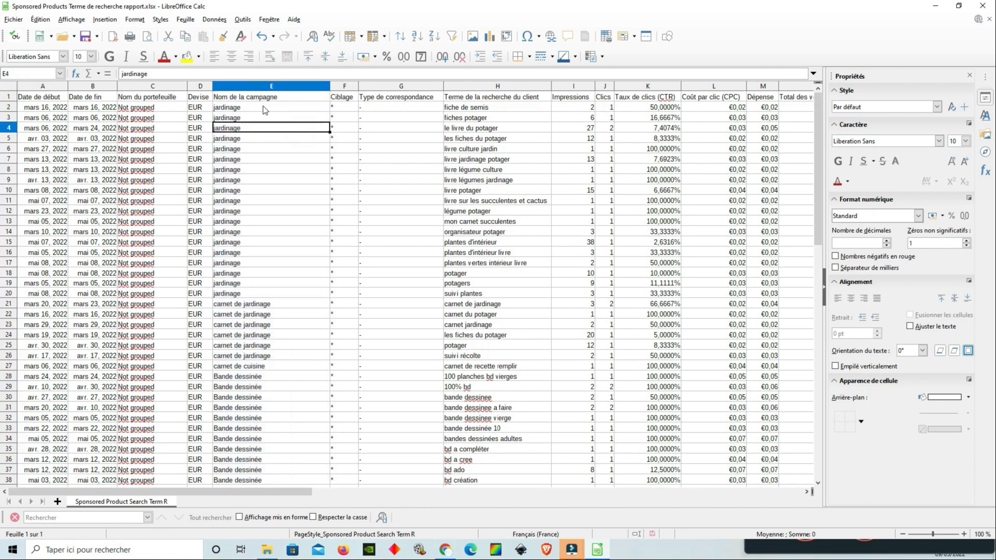
click(263, 106)
drag(260, 113, 281, 355)
click(266, 306)
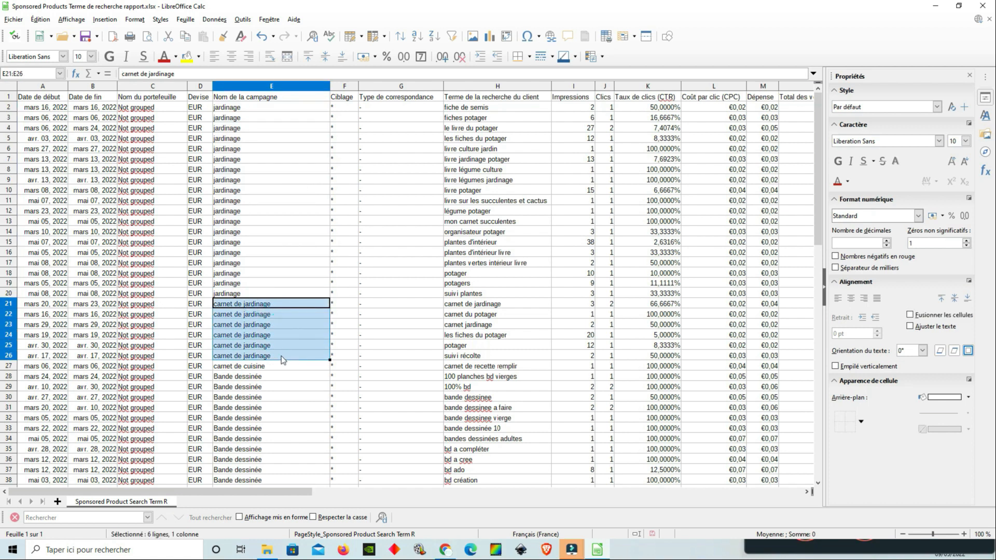
Step: Delete row 27, which holds the "carnet de cuisine" campaign
right_click(8, 366)
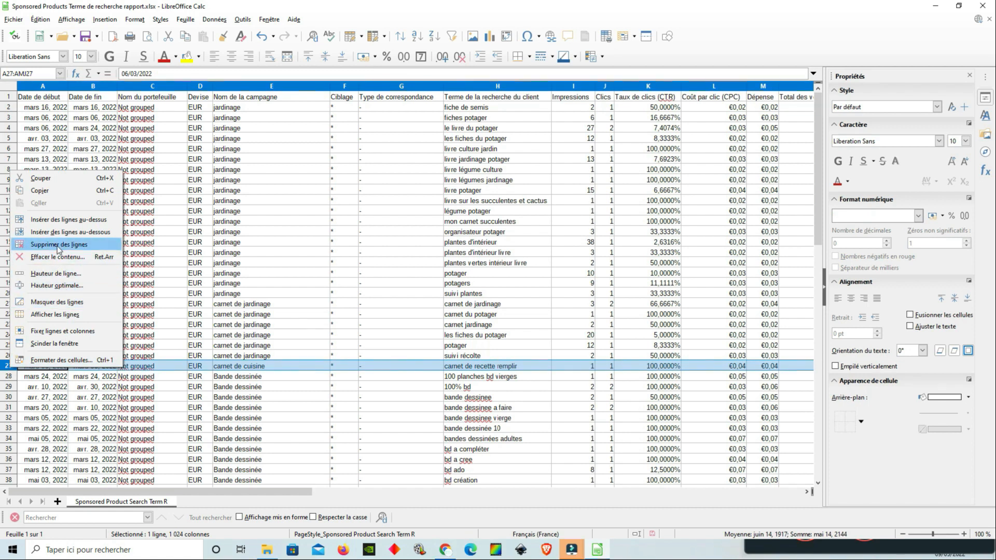
click(58, 244)
Step: Examine the gardening and "Bande dessinée" campaign groups by highlighting their names, the range A2:H26 and the whole campaign name column
drag(236, 357, 228, 107)
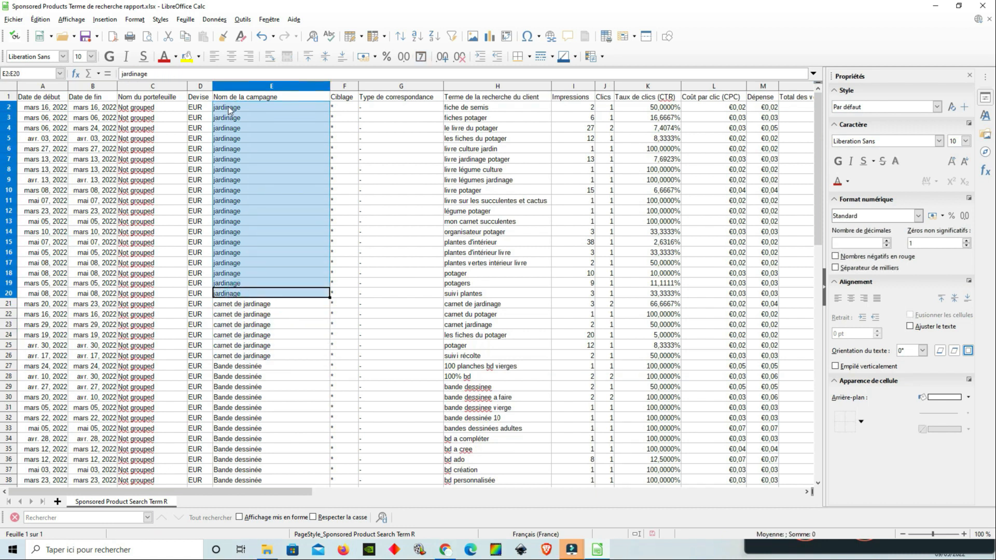
scroll(275, 363, down, 8)
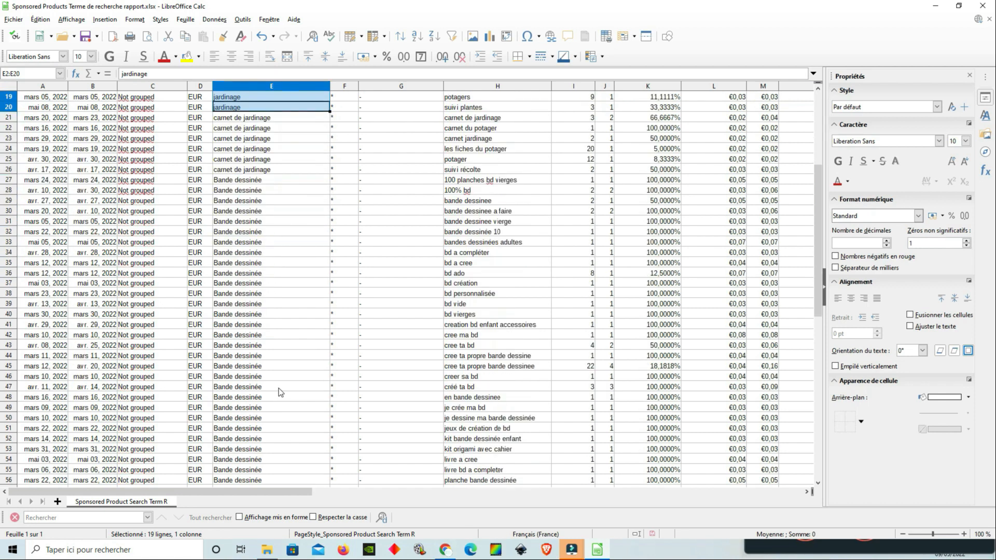
drag(254, 118, 272, 429)
scroll(300, 380, up, 8)
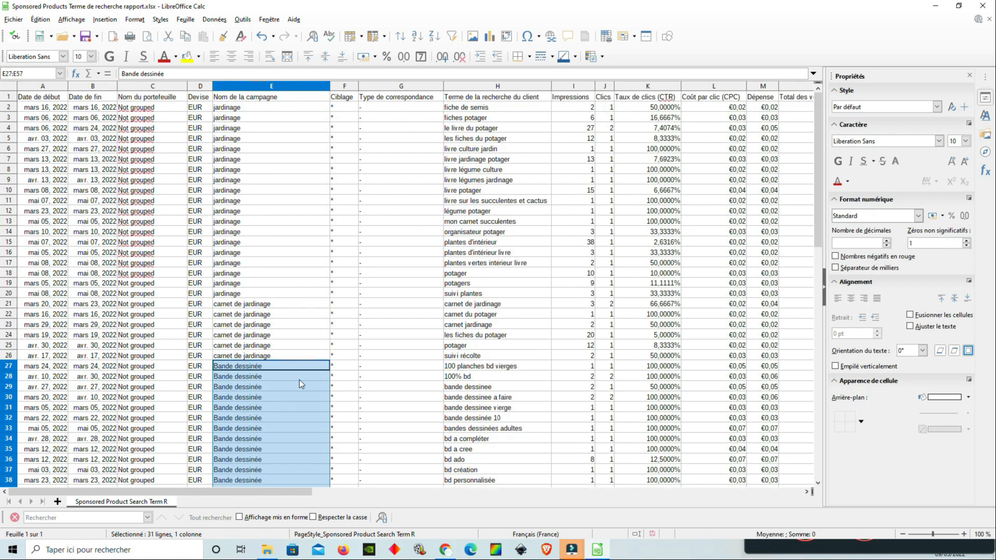
drag(45, 107, 477, 359)
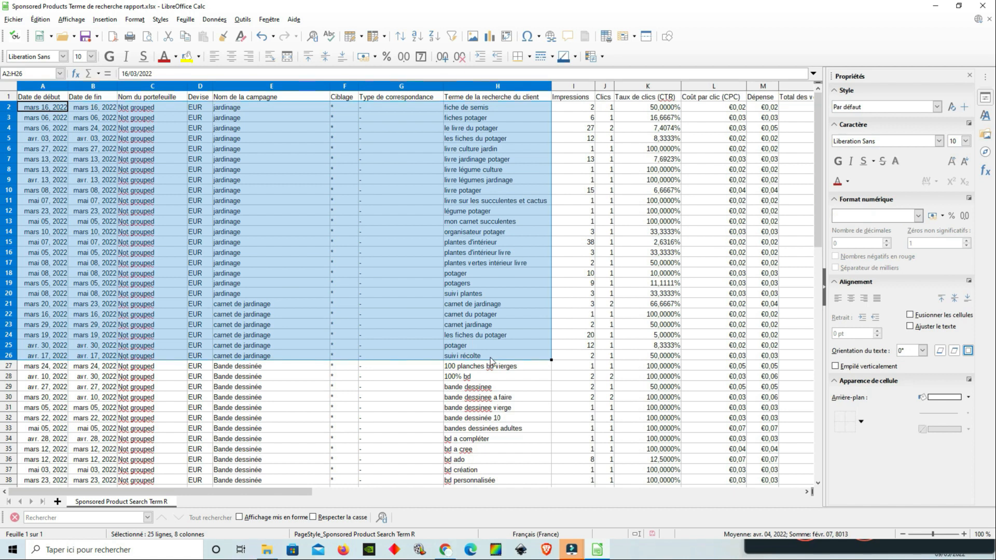
click(267, 86)
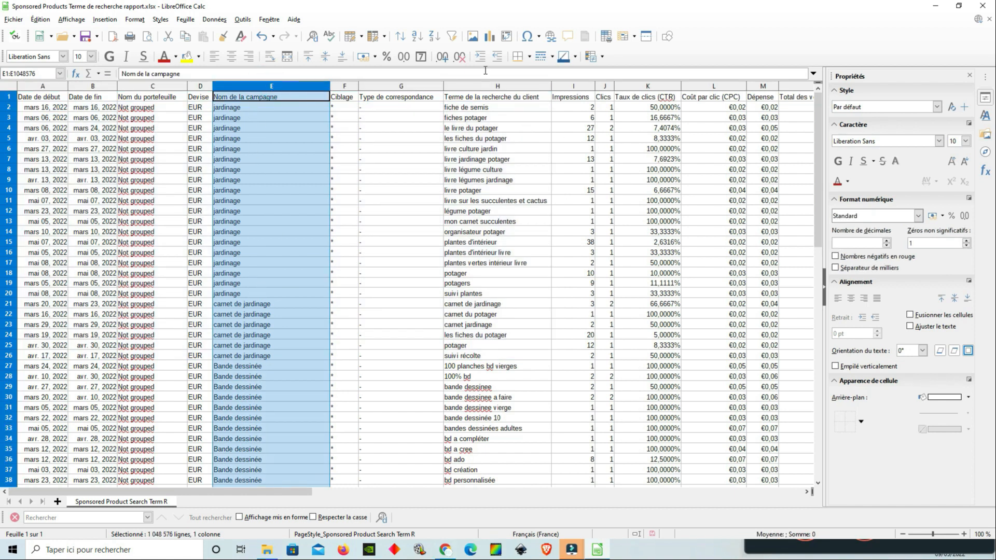
Step: Examine the customer search term column, highlighting the whole column and the gardening campaigns' terms in H2:H26 alongside their campaign names
click(502, 88)
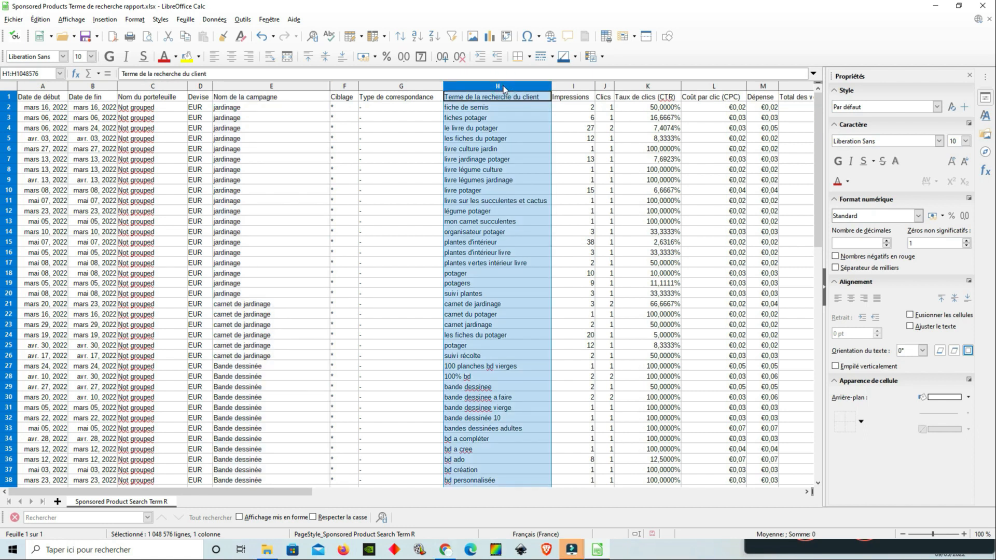
click(236, 109)
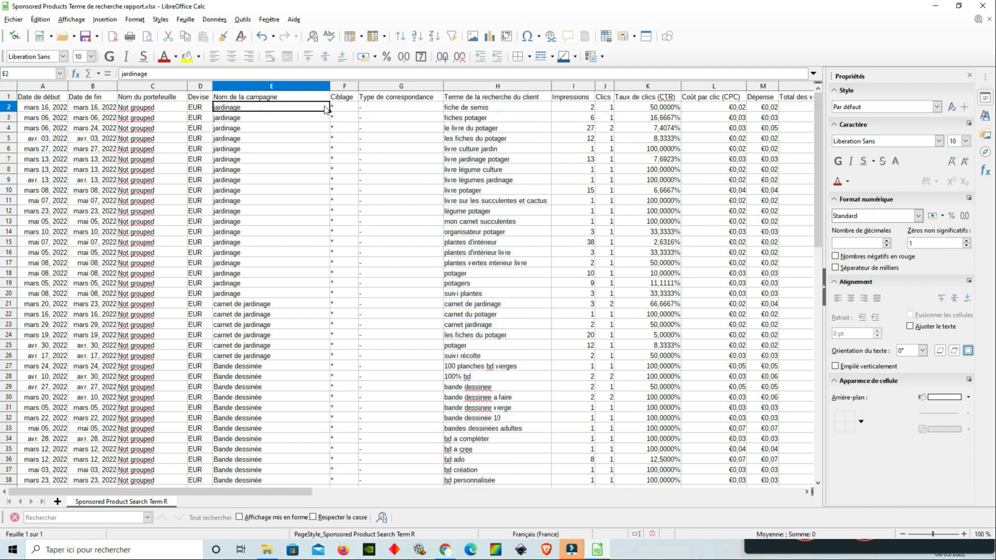
click(511, 107)
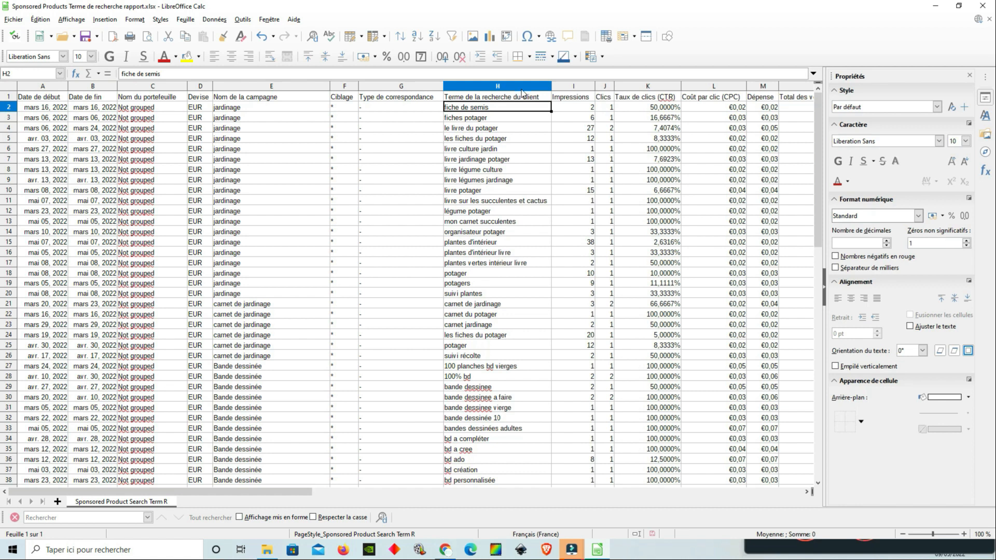
click(521, 86)
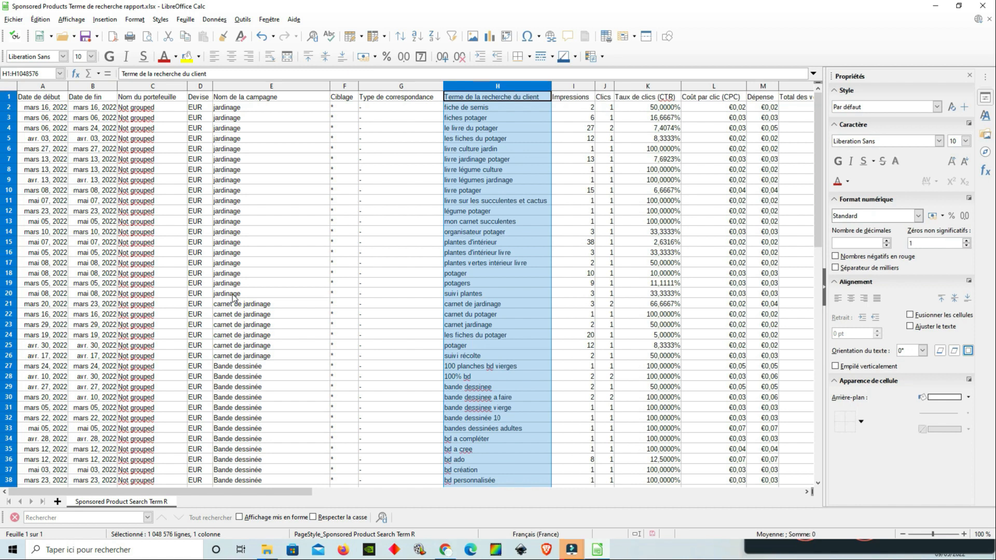
click(493, 131)
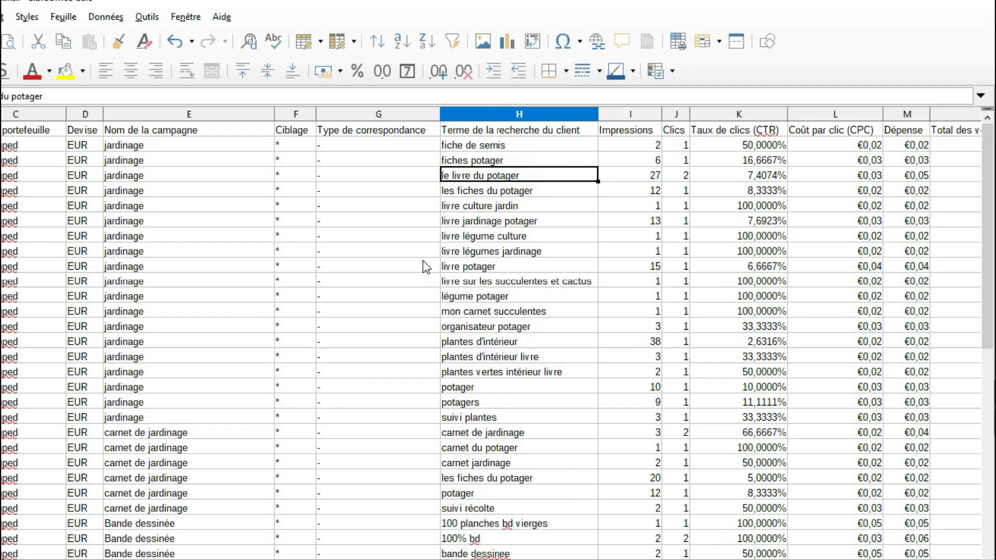
drag(495, 147, 520, 512)
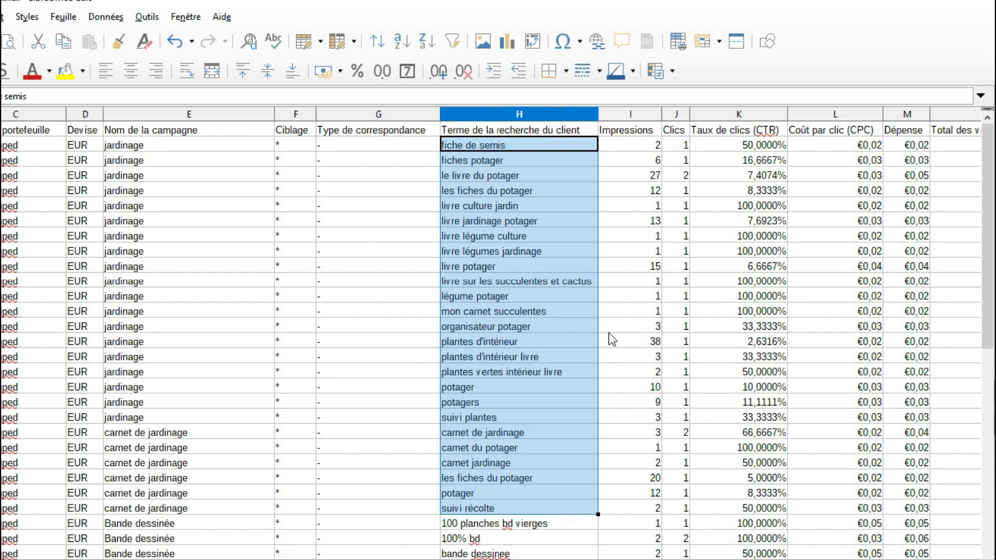
click(566, 158)
click(570, 147)
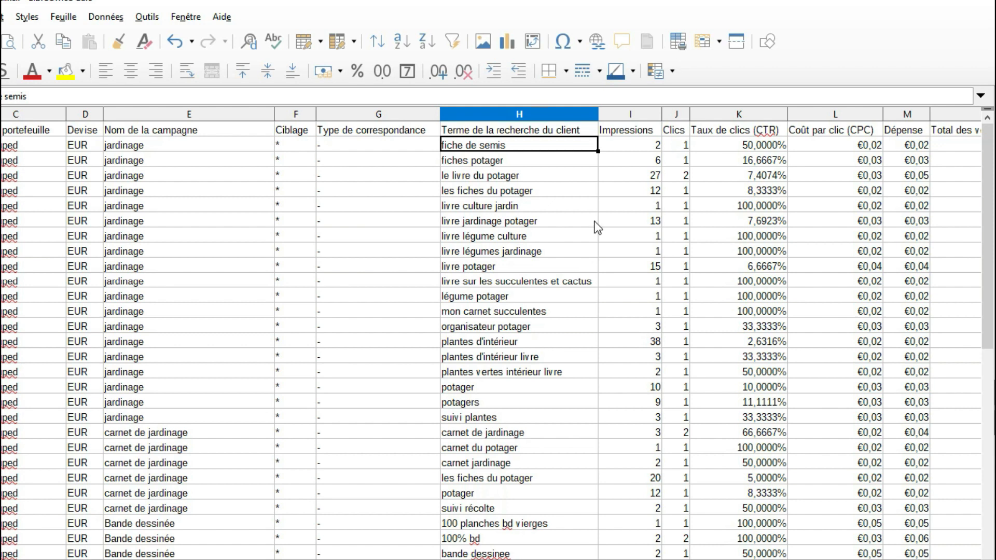
drag(127, 146, 510, 508)
click(626, 421)
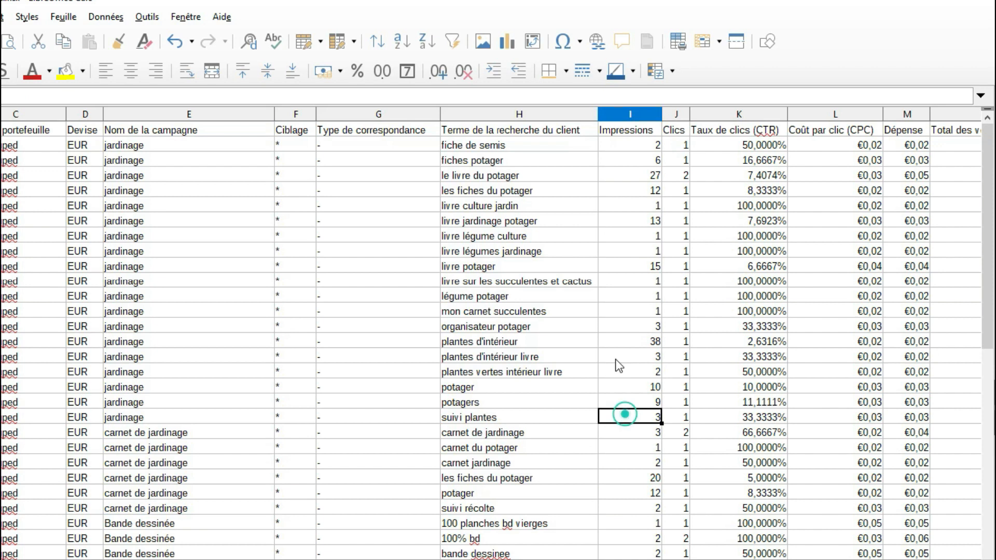
Step: Fill the jardinage campaign's search terms "les fiches du potager" (H5) and "livre culture jardin" (H6) with yellow
click(531, 153)
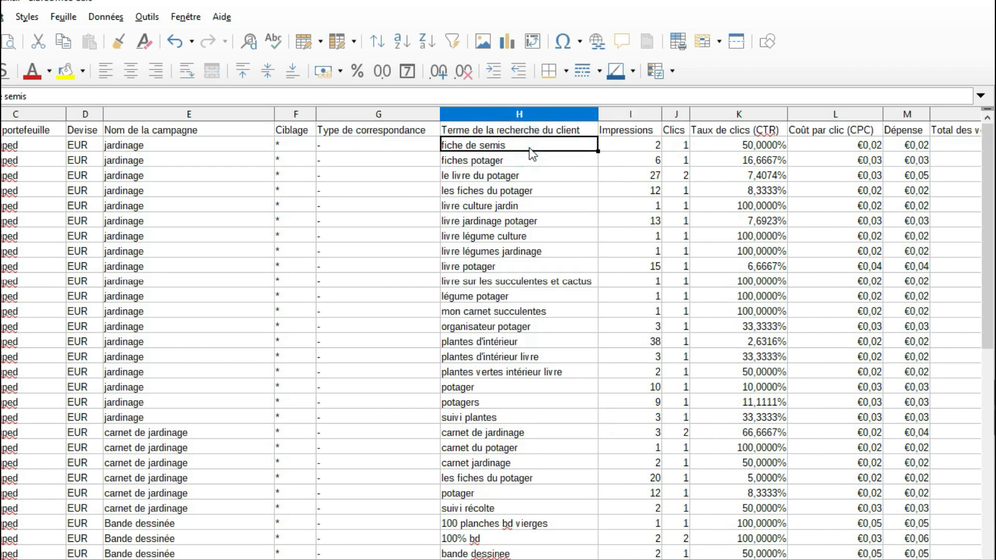
click(542, 160)
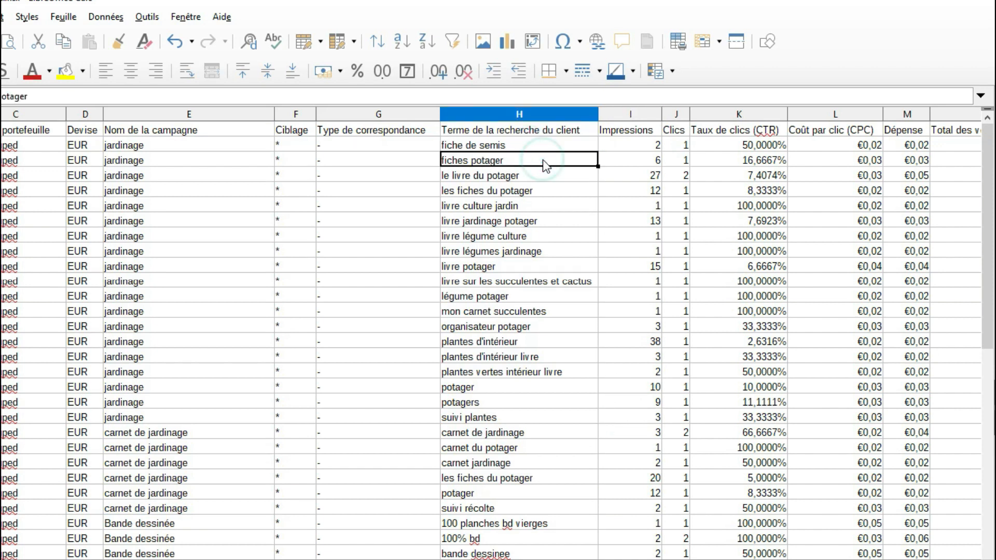
click(564, 178)
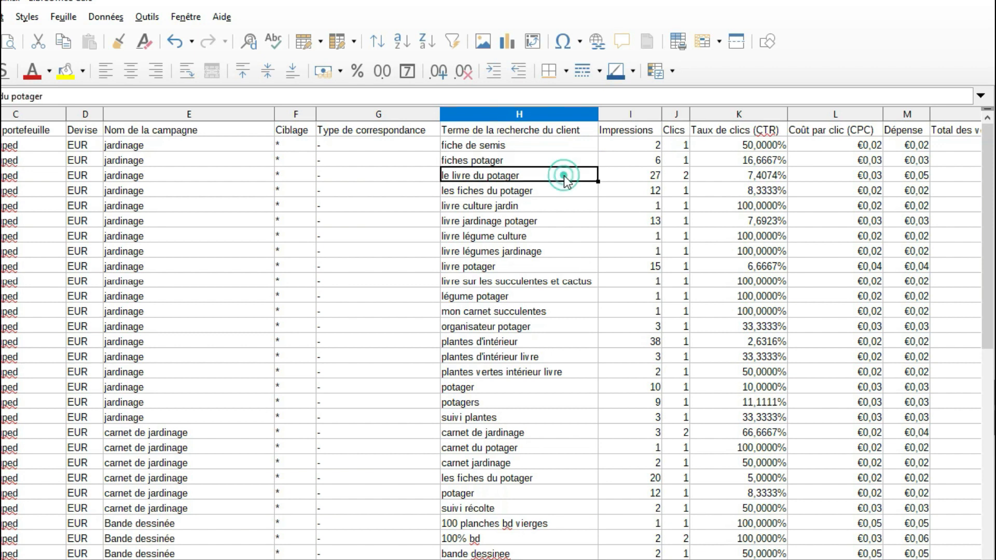
click(570, 191)
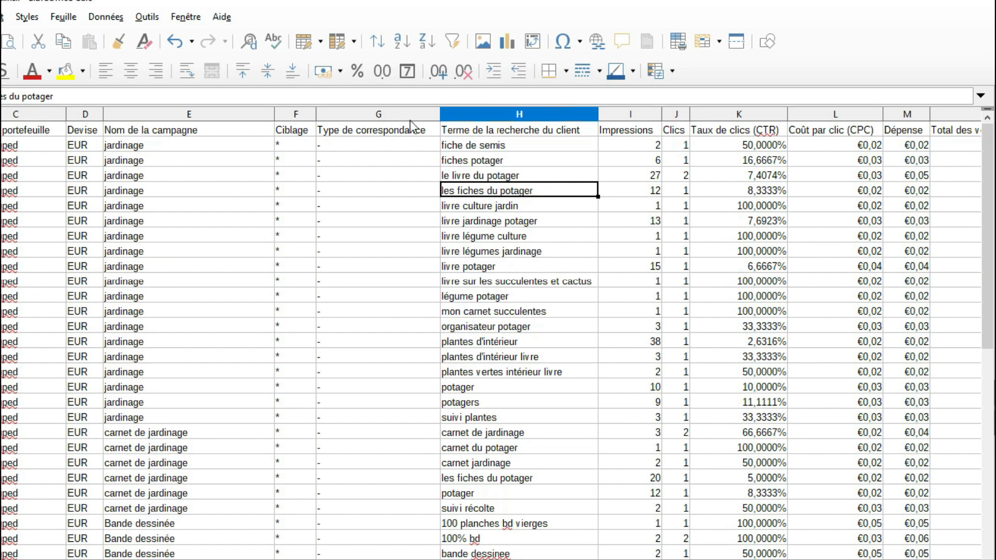
click(66, 70)
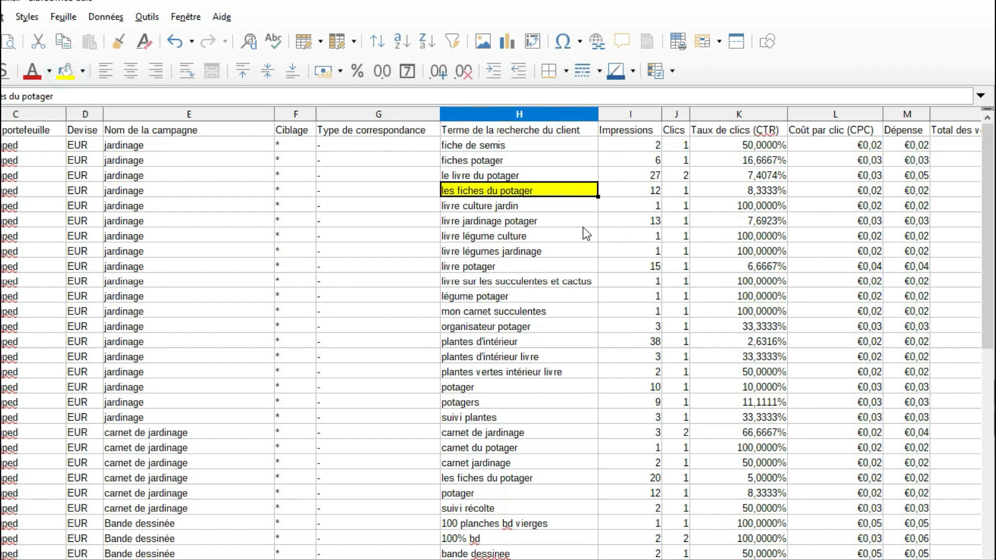
click(565, 208)
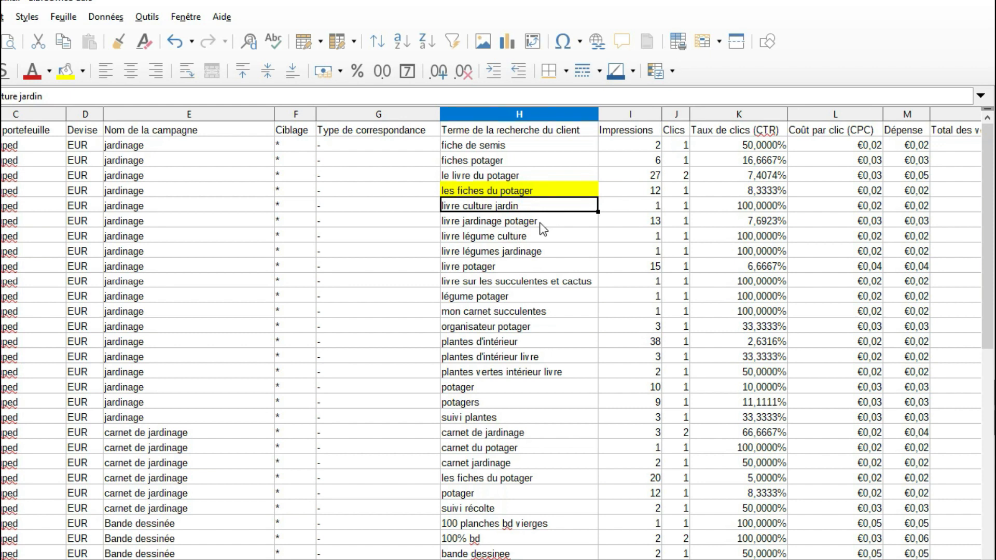
click(66, 72)
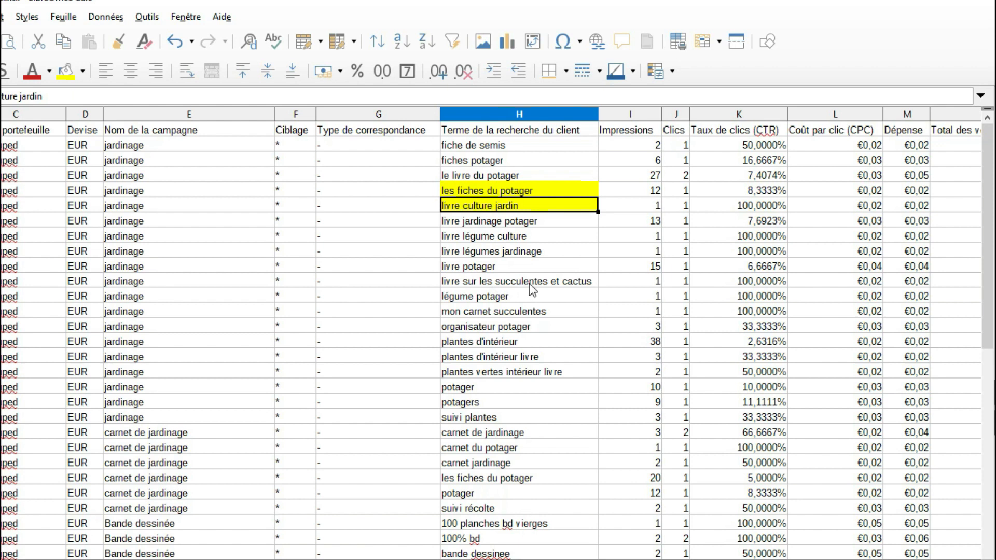
Step: Fill the search terms "organisateur potager", "plantes d'intérieur", "plantes d'intérieur livre" and "plantes vertes intérieur livre" with yellow
click(491, 297)
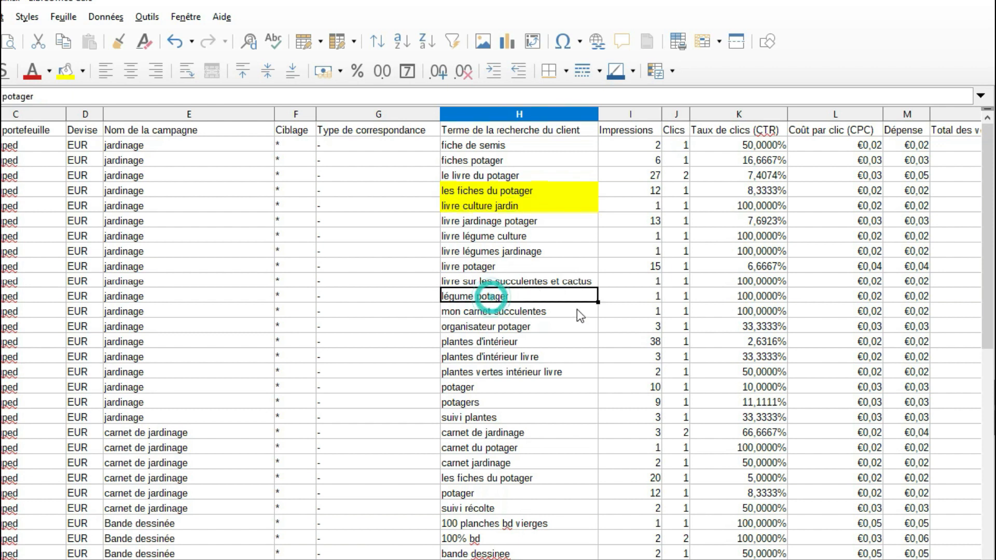
click(540, 309)
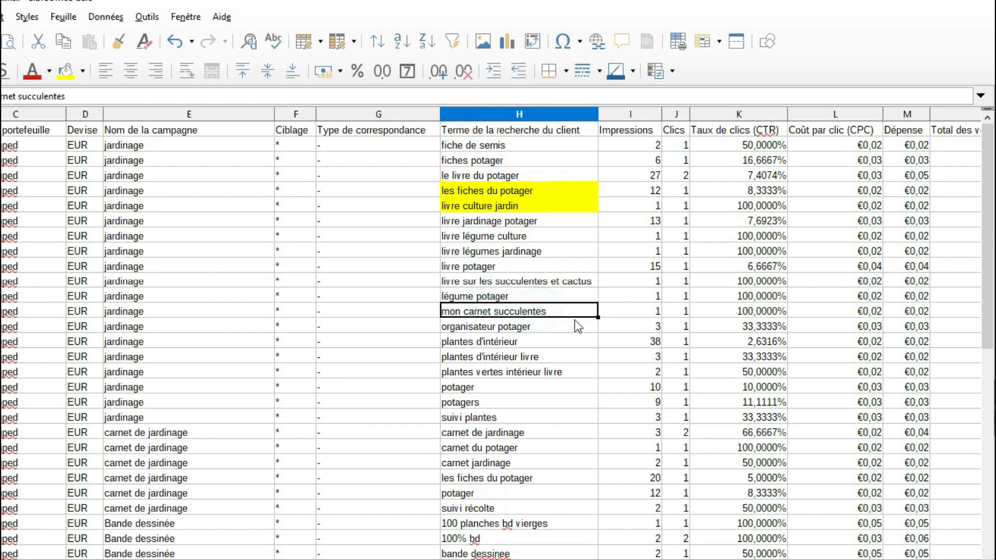
click(542, 325)
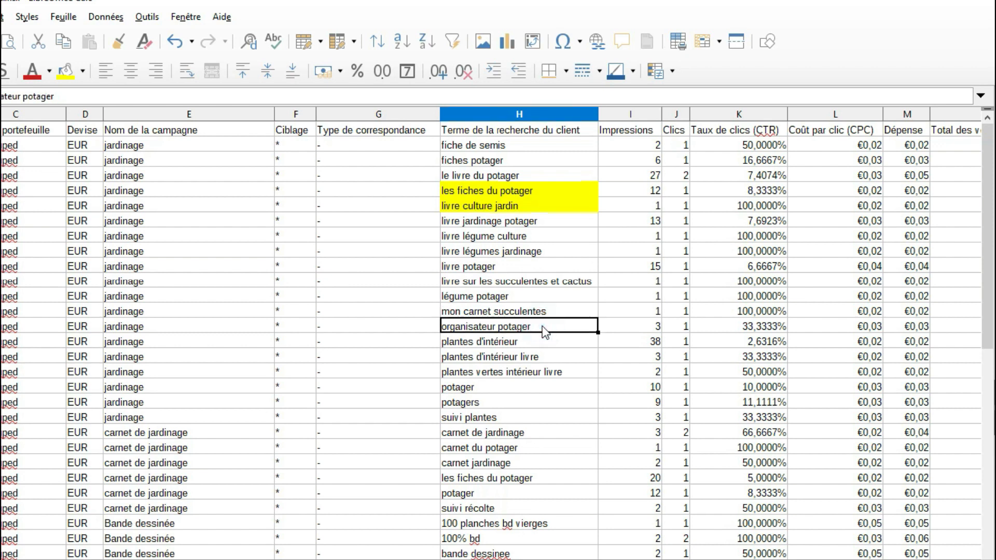
click(66, 71)
click(522, 342)
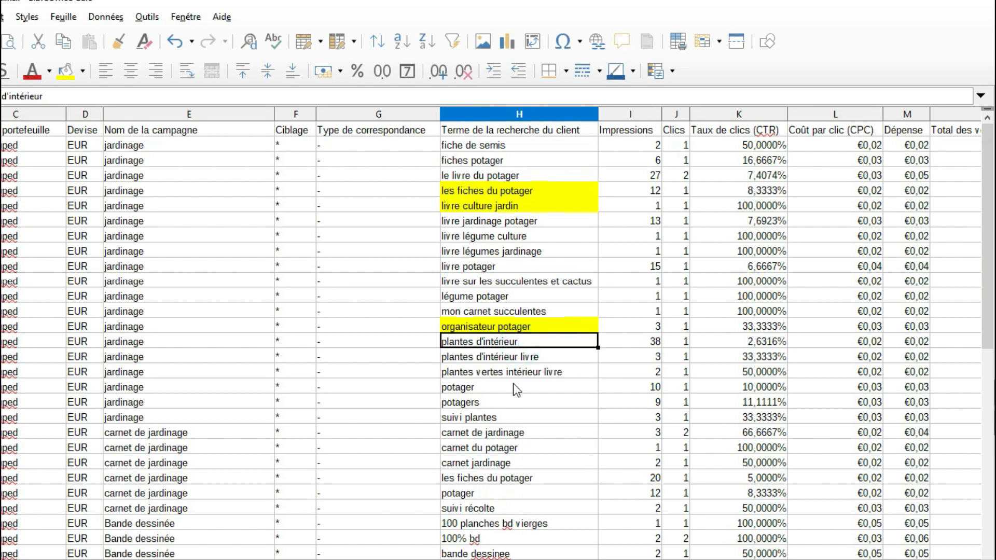
click(524, 362)
drag(526, 341, 531, 377)
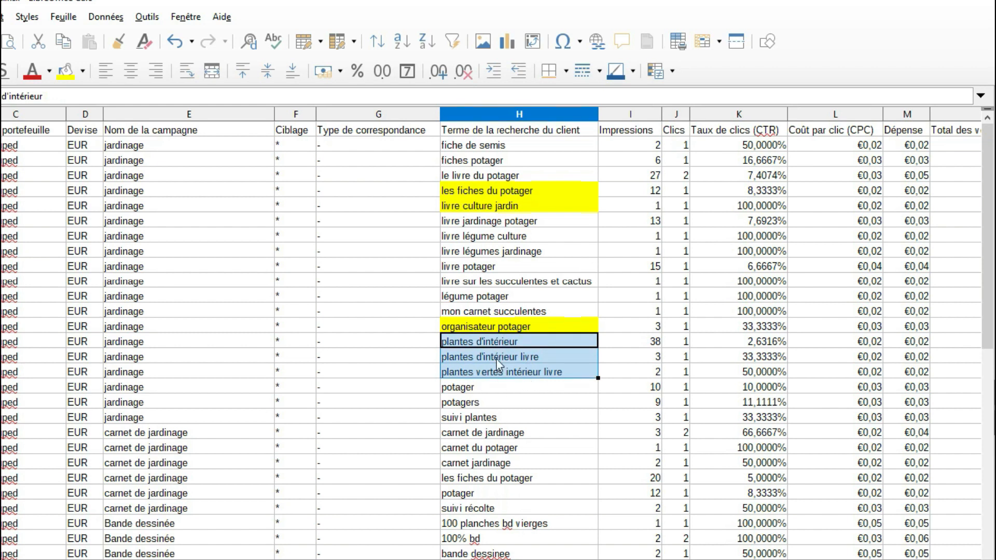
click(65, 70)
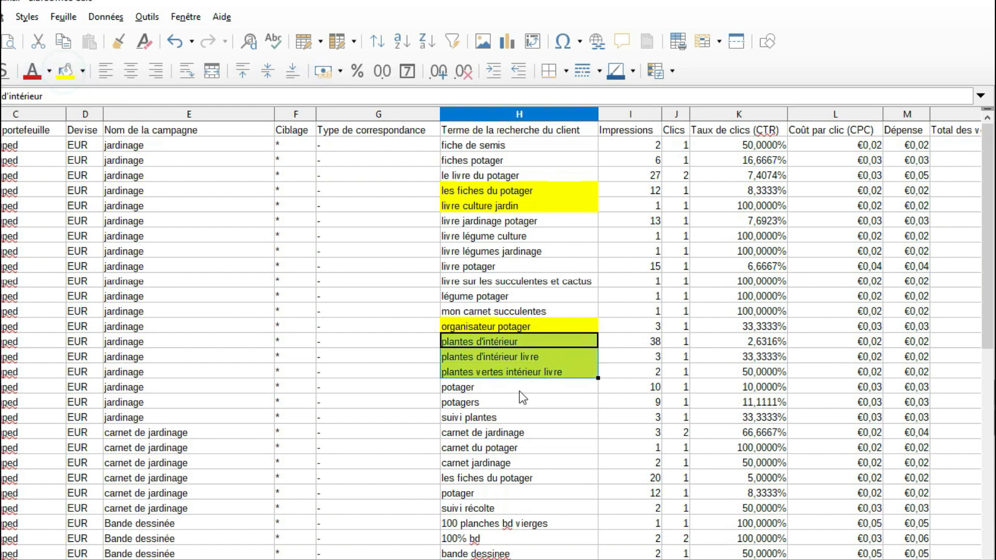
Step: Check the "potager" and "potagers" terms, and fill the search term "suivi plantes" with yellow
click(521, 391)
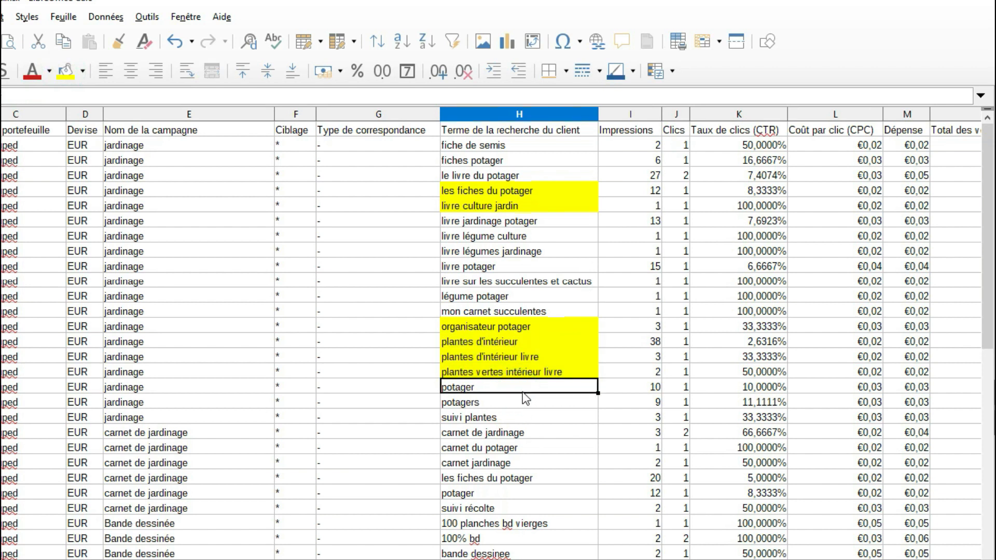
click(520, 403)
click(524, 417)
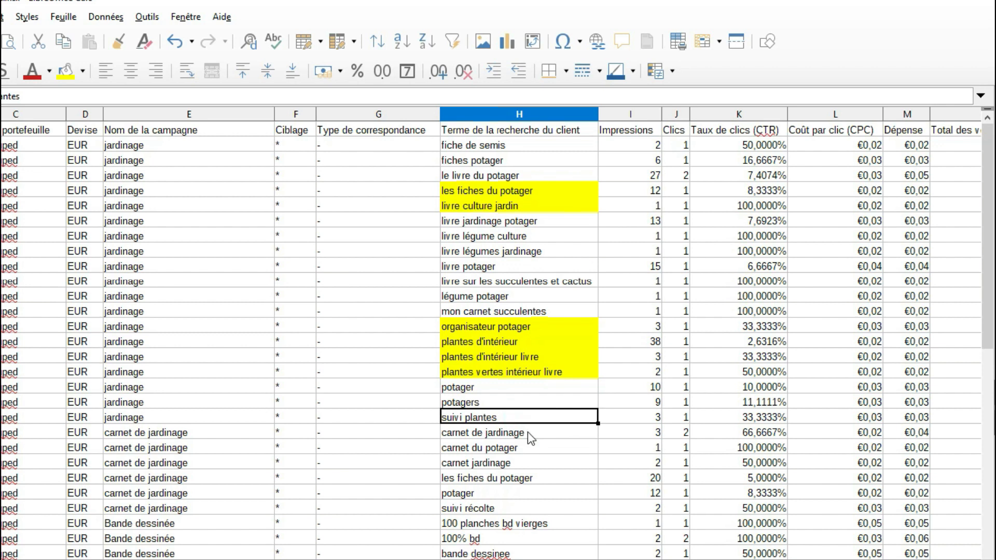
click(66, 71)
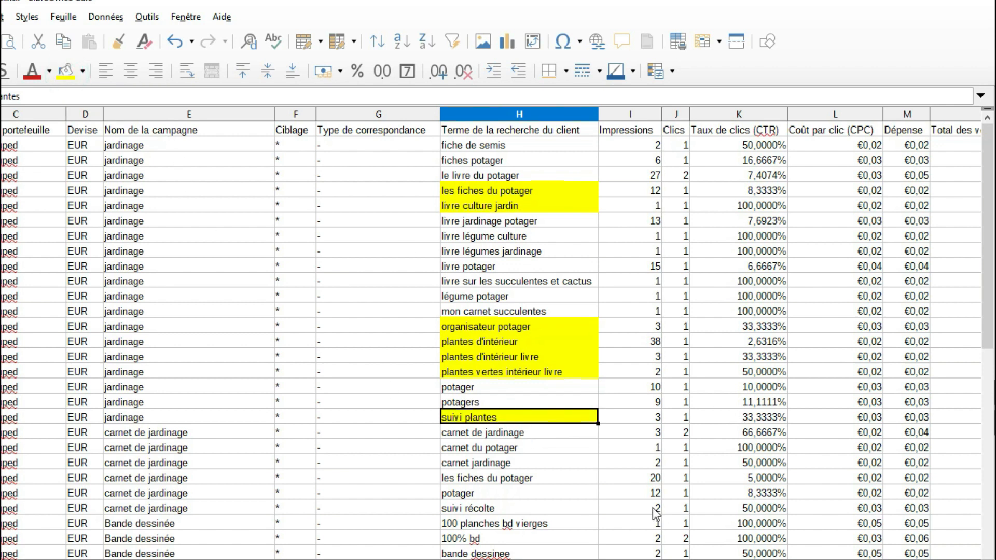
Step: Review the "carnet de jardinage" campaign's search terms and fill "suivi récolte" with yellow
click(474, 433)
click(485, 449)
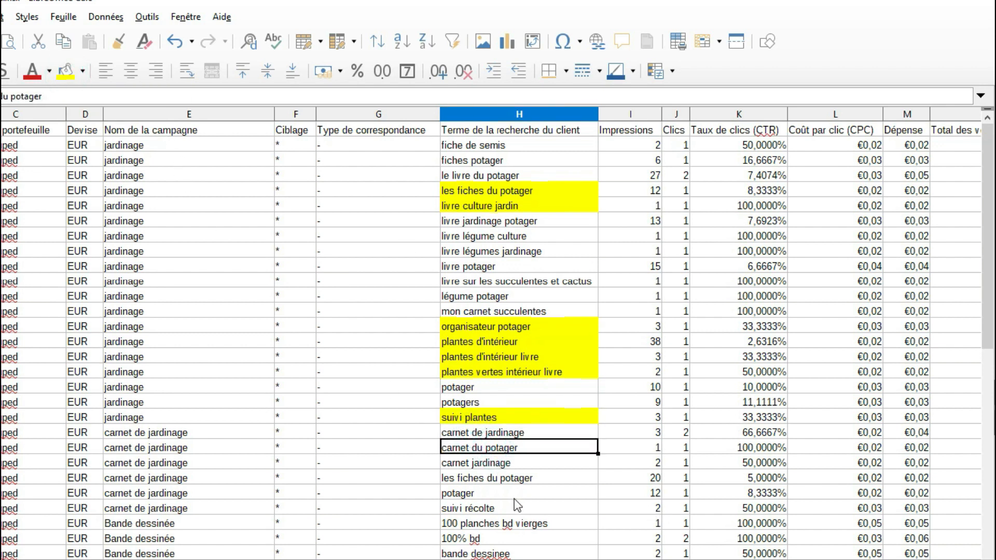
click(506, 461)
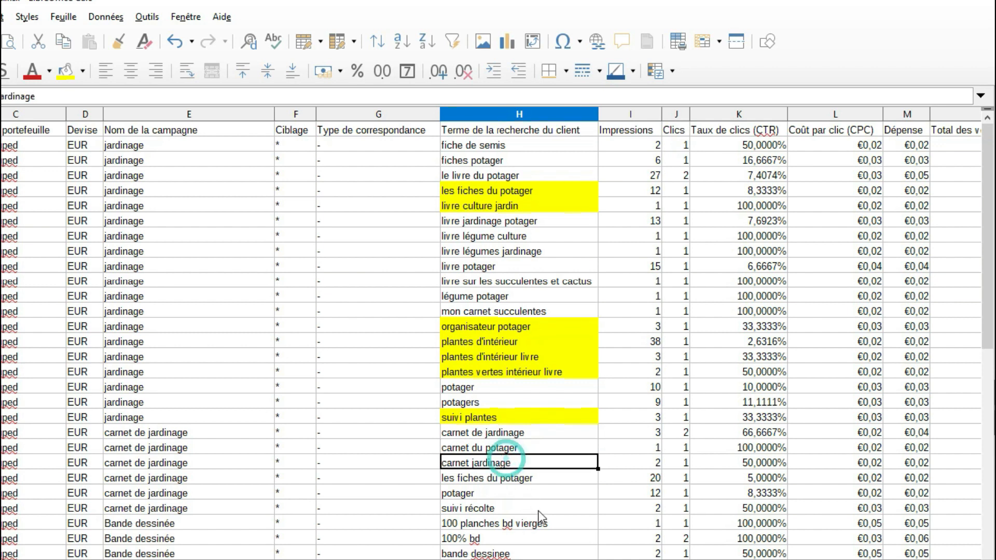
click(527, 480)
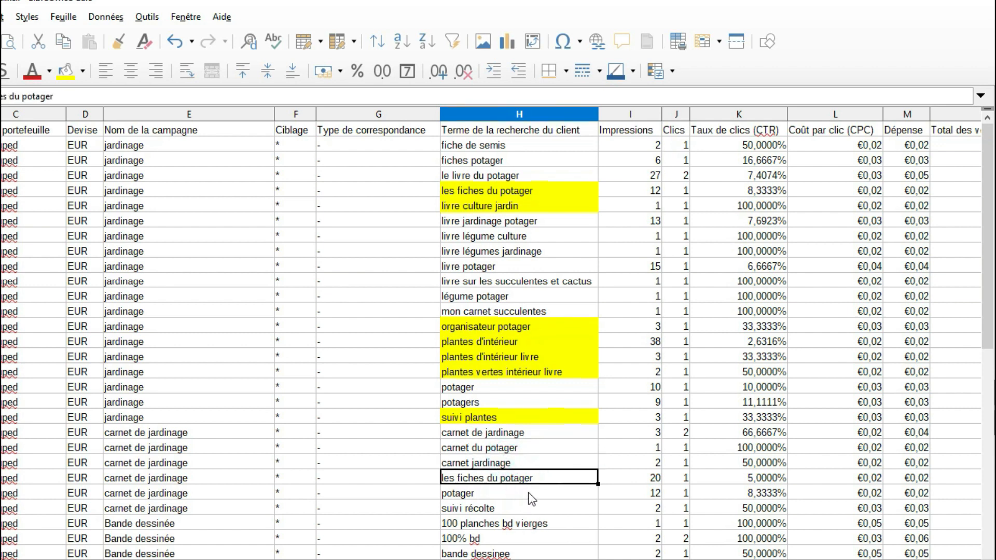
click(528, 494)
click(535, 513)
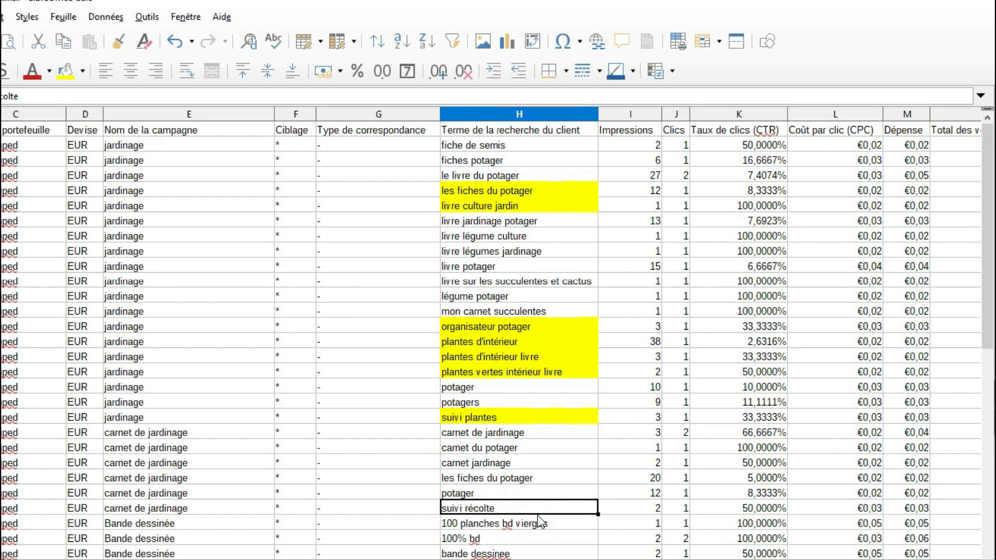
click(66, 71)
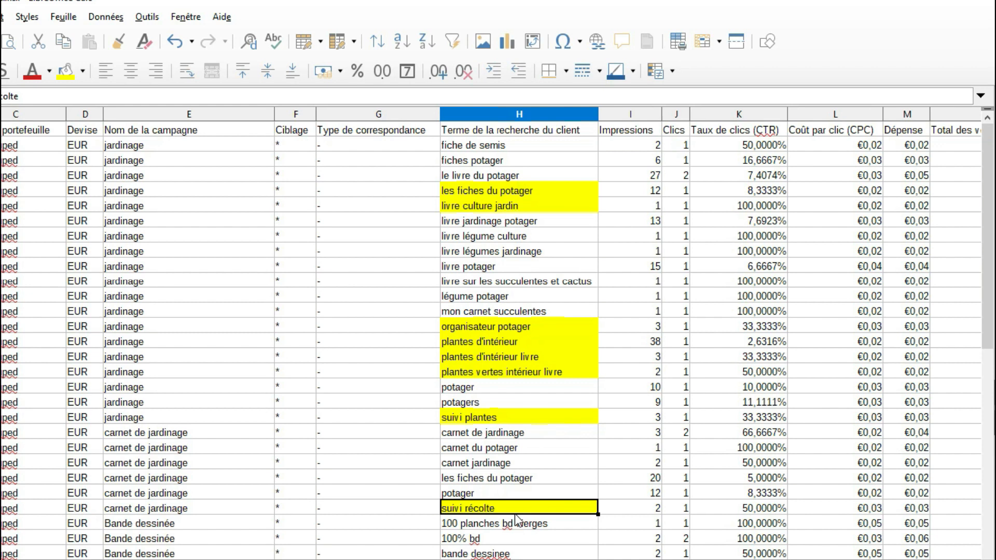
Step: Examine the campaign groups with their search terms, highlighting the gardening range E2:H26 and the "Bande dessinée" range E27:H57
scroll(544, 340, down, 1)
scroll(543, 340, up, 1)
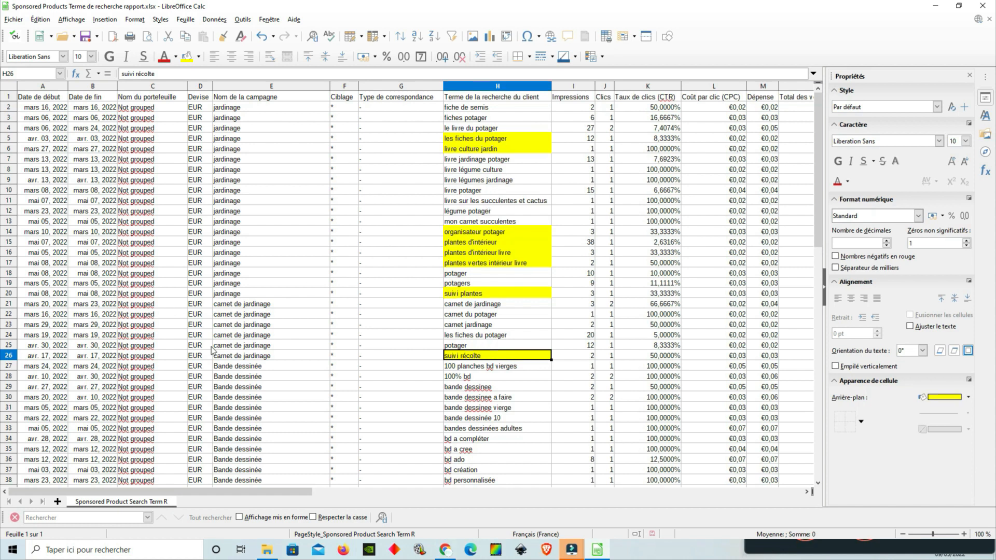
drag(255, 356, 487, 107)
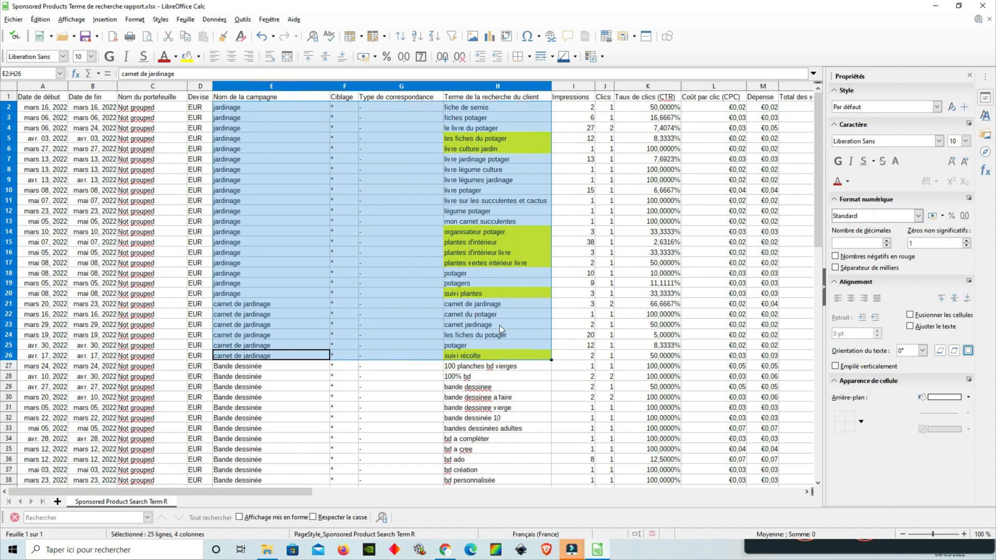
click(384, 293)
scroll(525, 350, down, 2)
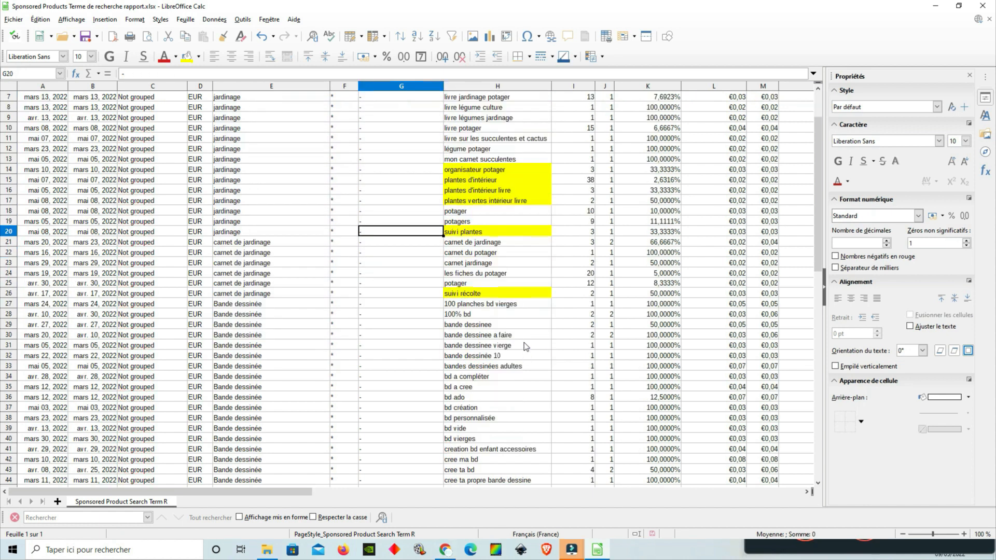
scroll(522, 254, down, 3)
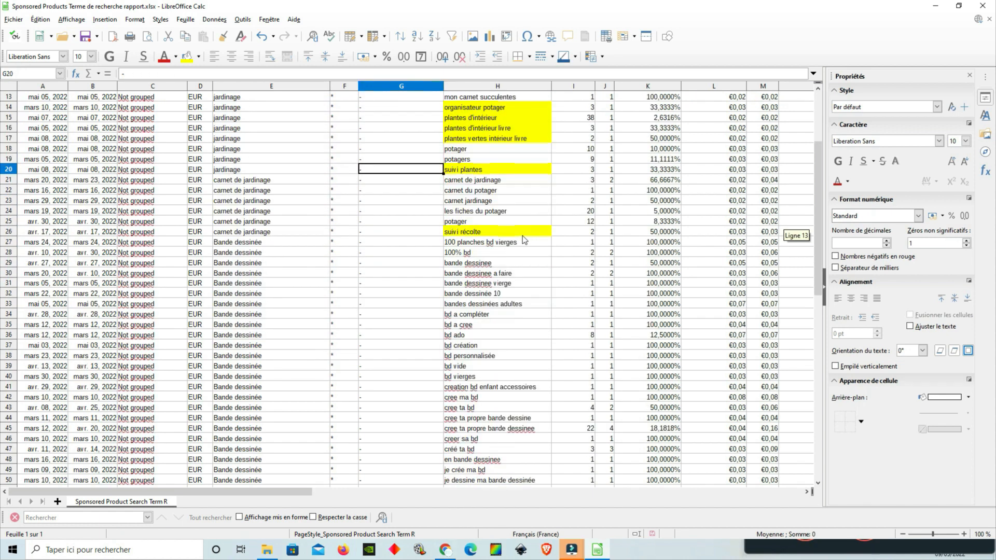
scroll(508, 229, down, 2)
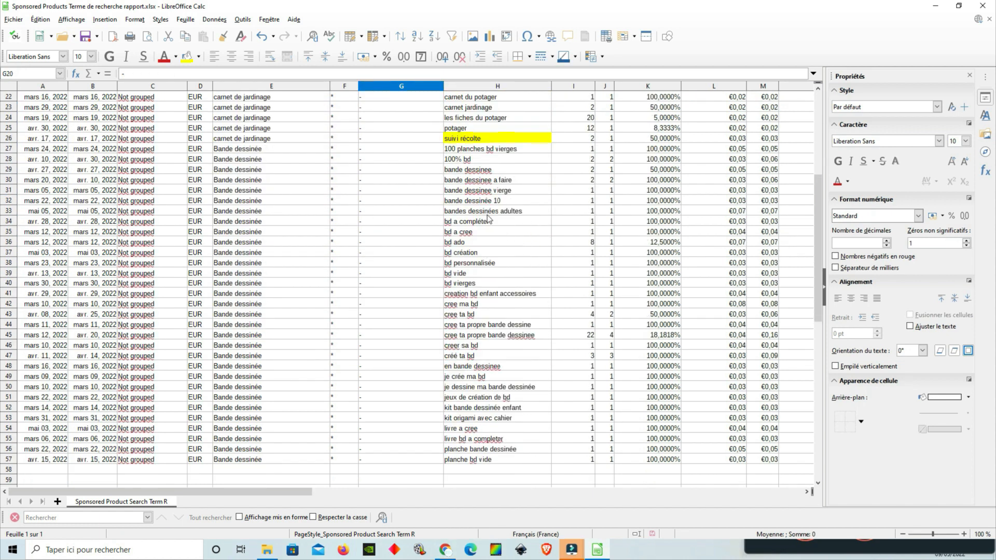
drag(244, 150, 492, 464)
scroll(501, 184, up, 1)
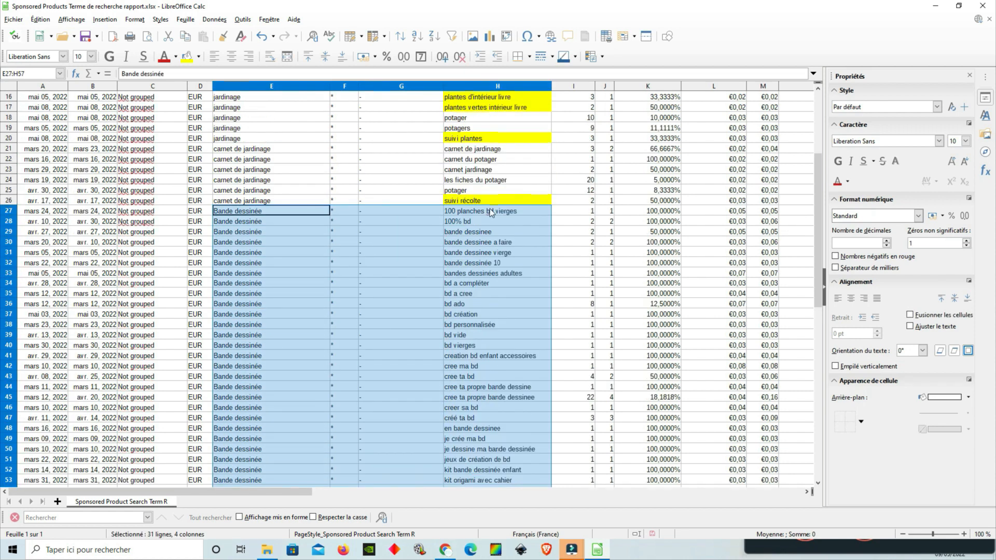
Step: Check the first "Bande dessinée" search terms from "100 planches bd vierges" onward, and fill "bande dessinee a faire" with yellow
scroll(500, 173, down, 1)
click(525, 88)
click(528, 74)
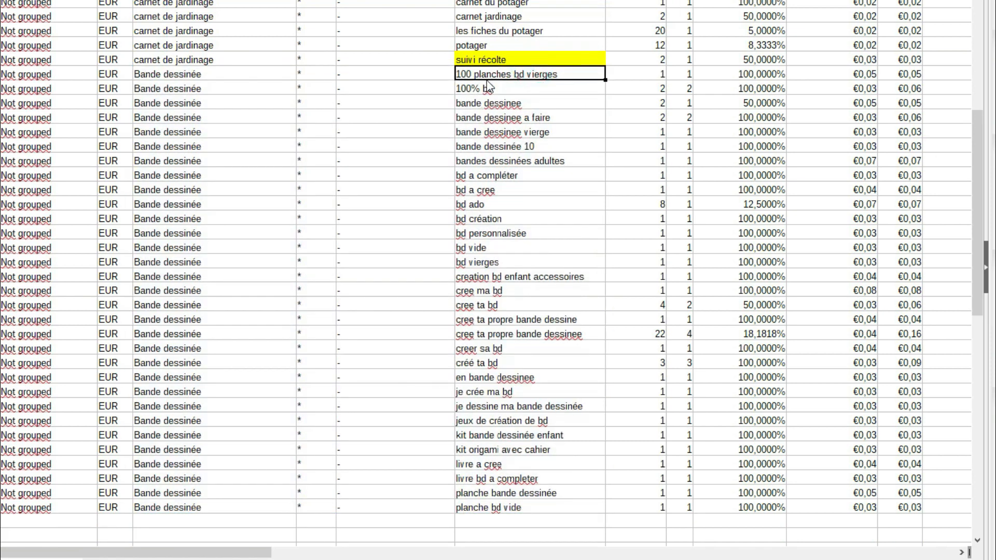
click(556, 92)
click(551, 102)
click(560, 119)
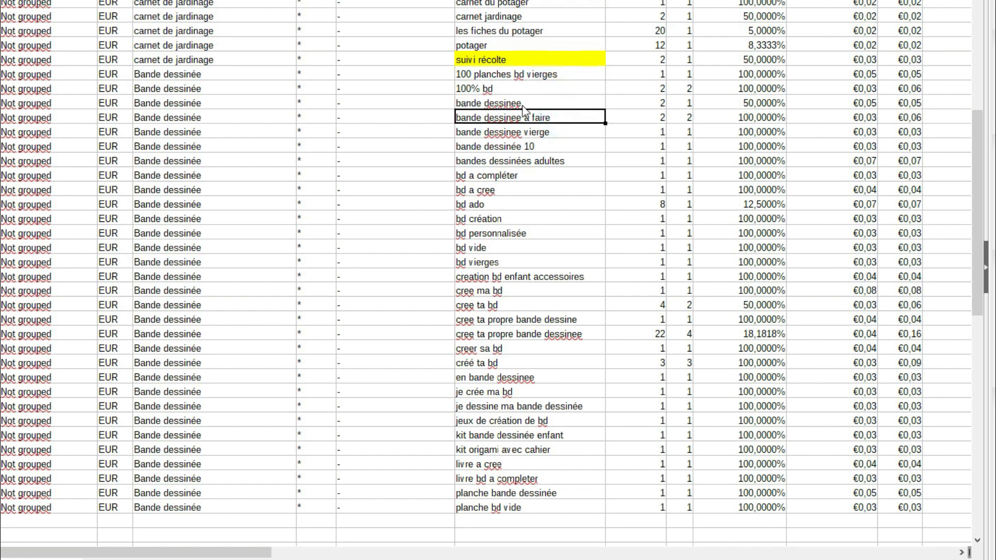
click(519, 1)
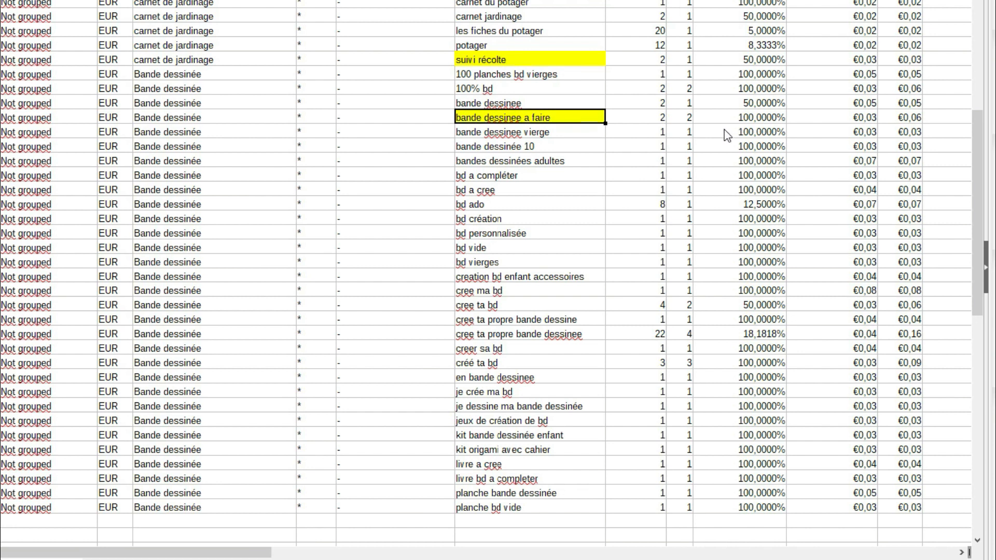
Step: Check the search terms from "bande dessinée 10" to "bd ado", and fill "bd création" with yellow
click(559, 147)
click(567, 162)
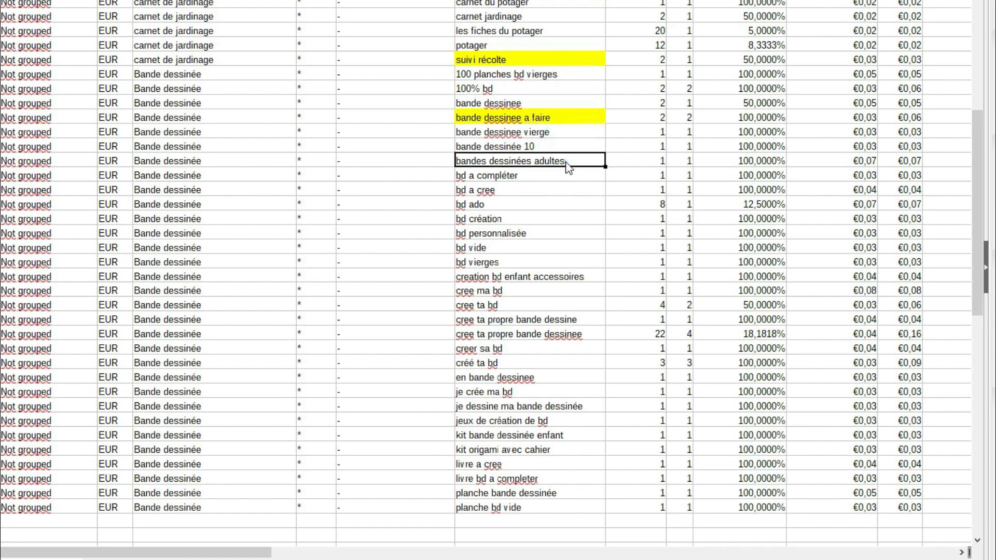
click(563, 175)
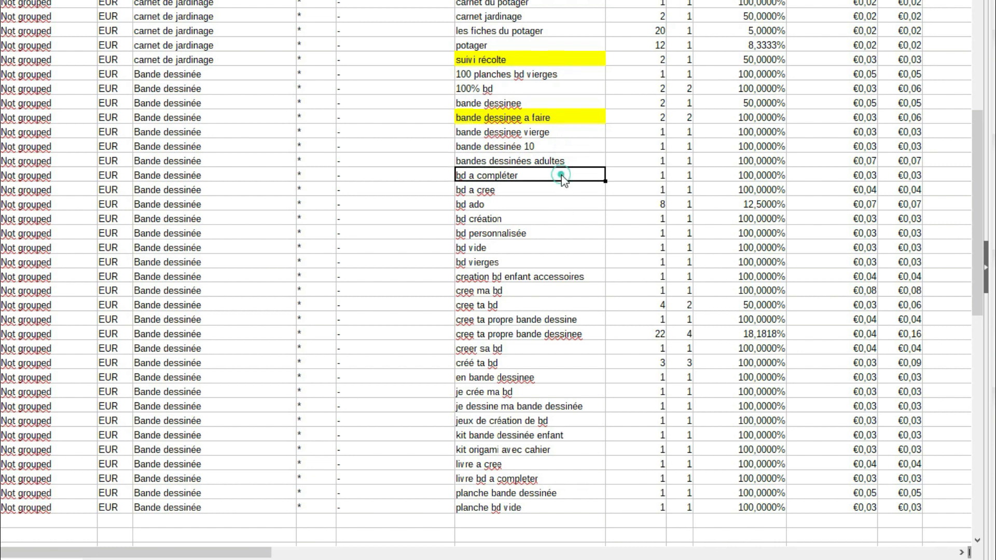
click(558, 191)
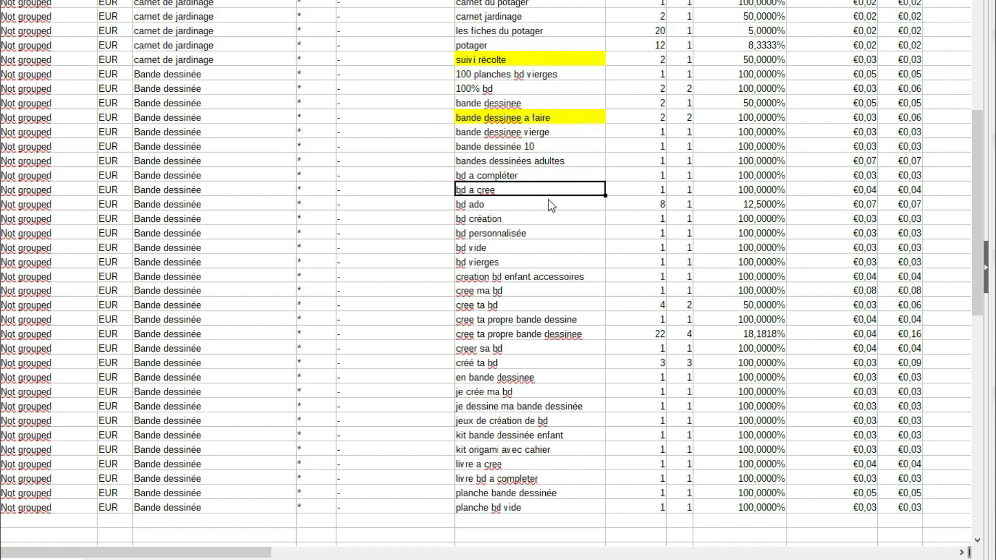
click(549, 207)
click(553, 222)
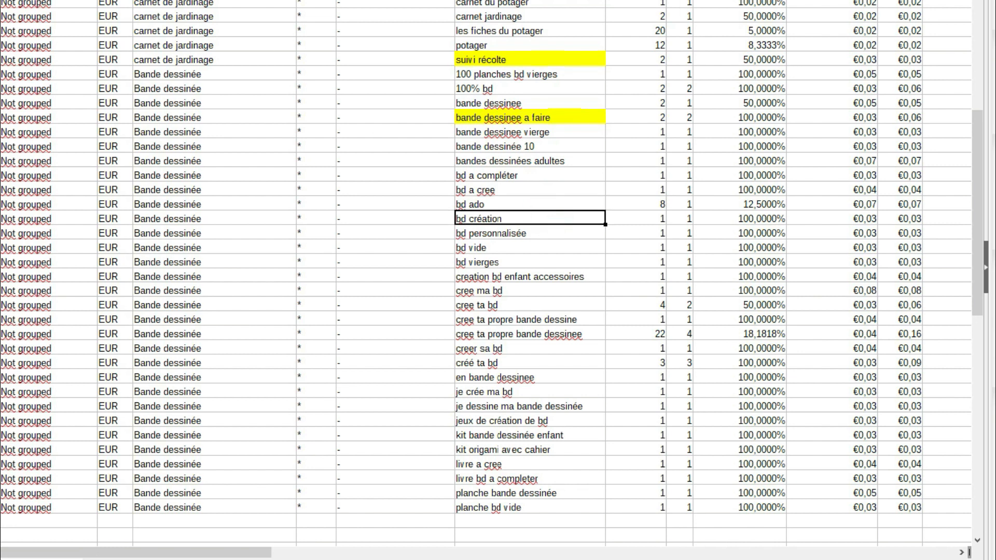
click(394, 1)
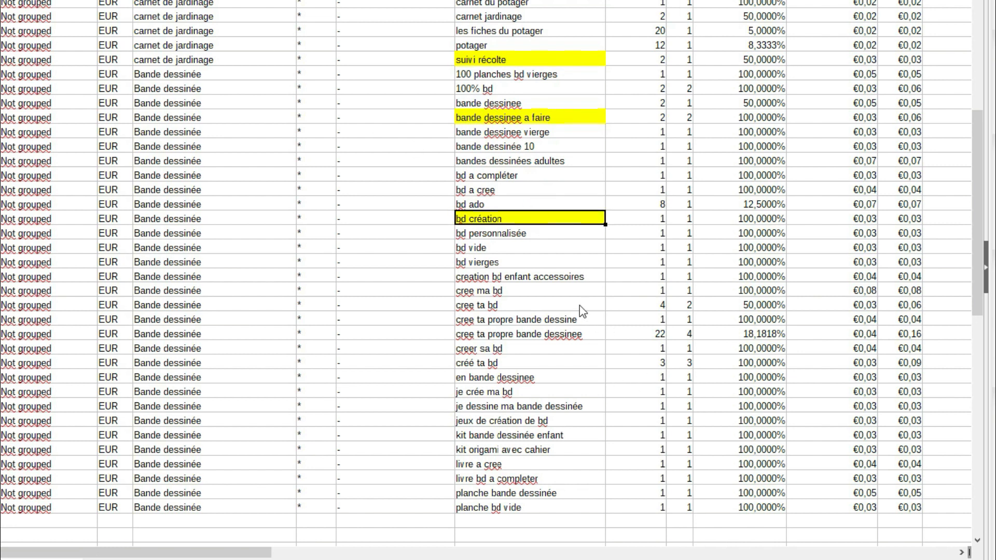
Step: Review the "Bande dessinée" search terms from "bd personnalisée" down to "cree ta propre bande dessinee" for useful keywords
click(567, 233)
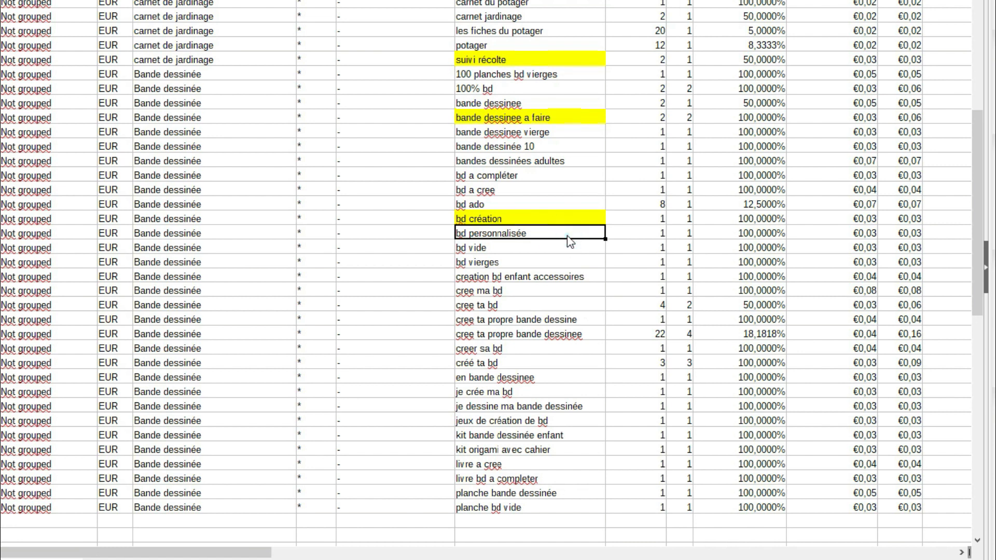
click(567, 250)
click(562, 264)
click(570, 279)
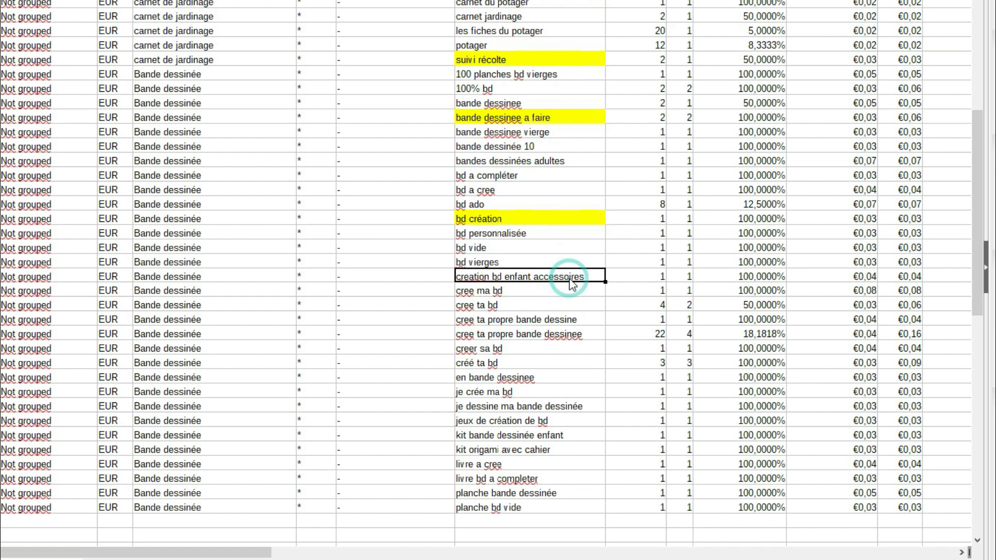
click(546, 291)
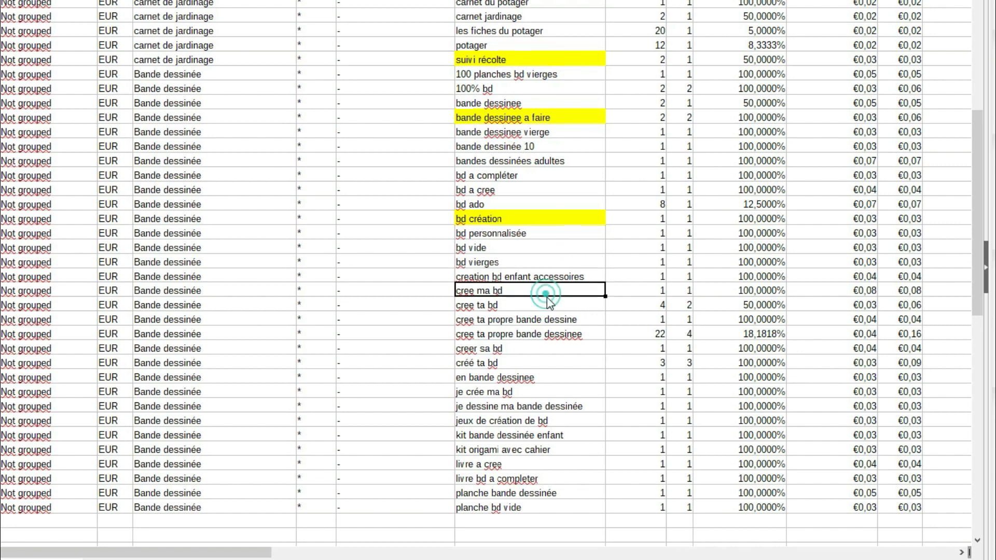
click(552, 306)
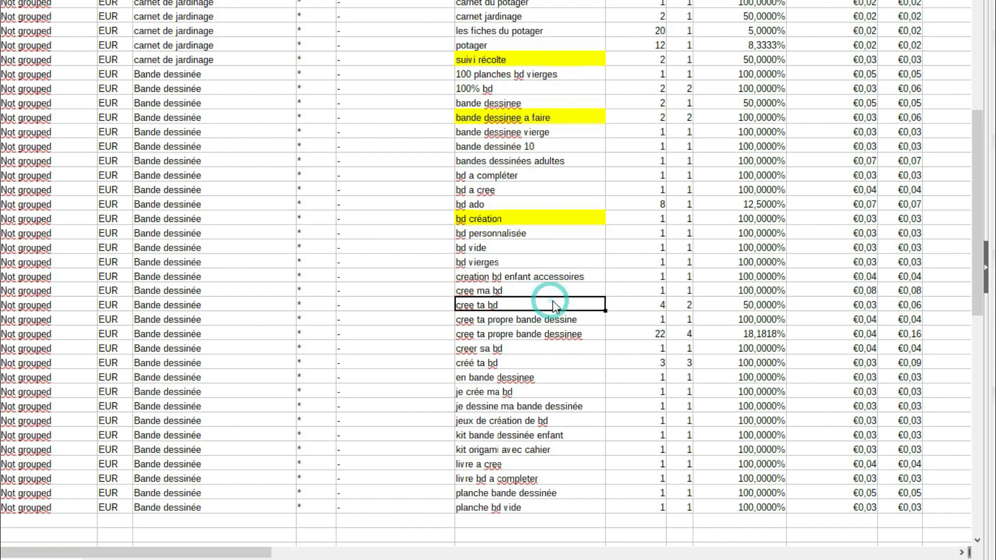
click(573, 322)
click(582, 335)
click(579, 319)
click(584, 336)
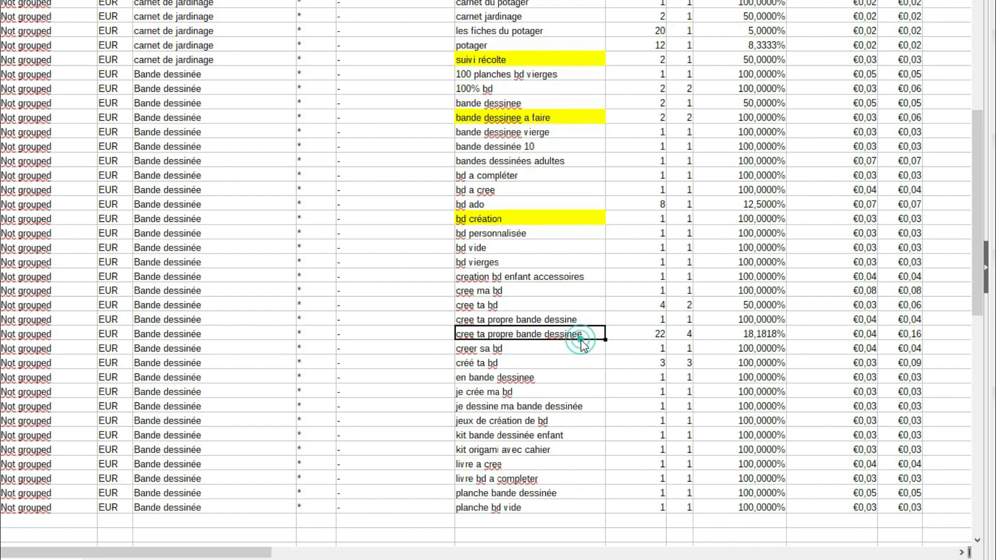
Step: Check the search terms from "creer sa bd" to "je dessine ma bande dessinée", and fill "jeux de création de bd" with yellow
scroll(589, 338, down, 1)
click(527, 305)
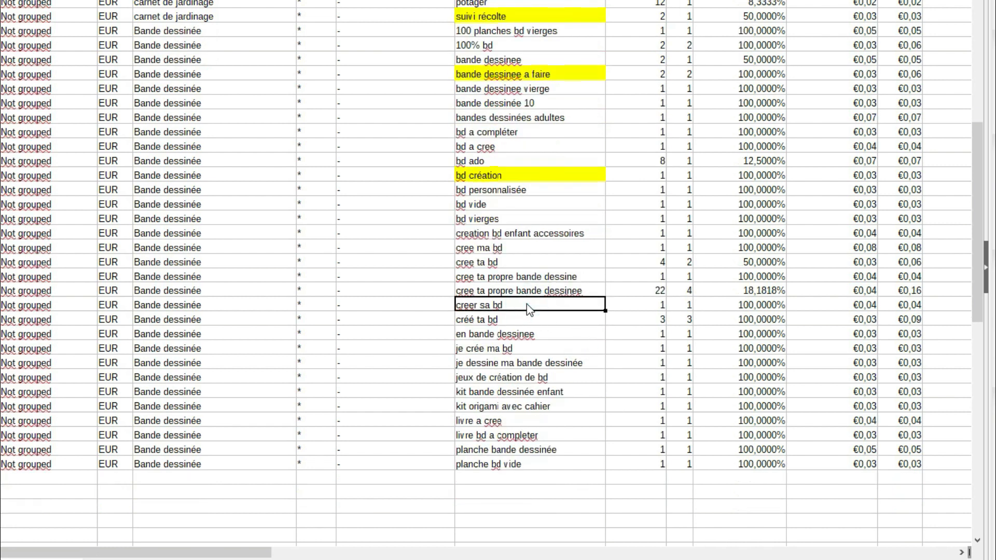
click(525, 318)
click(555, 334)
click(497, 347)
click(536, 313)
click(537, 304)
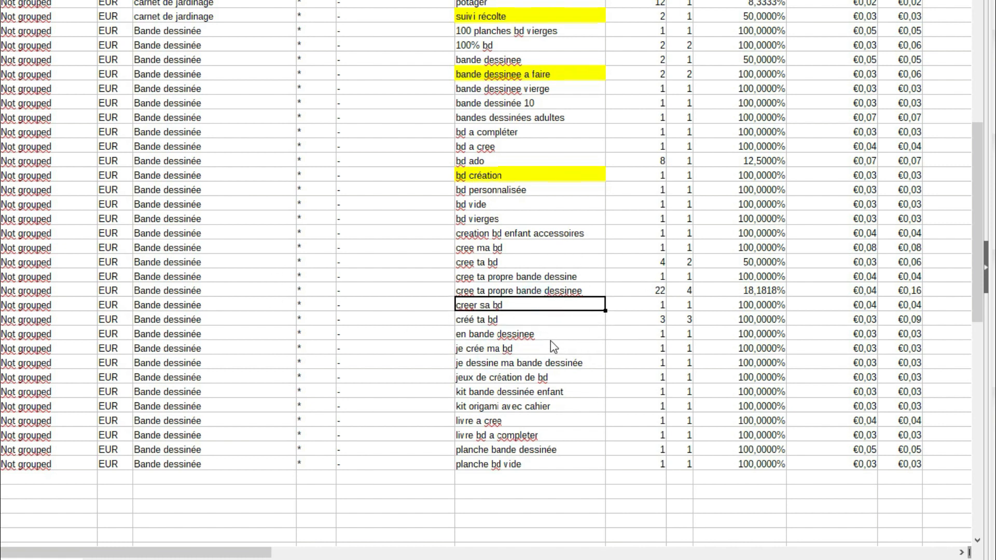
click(556, 365)
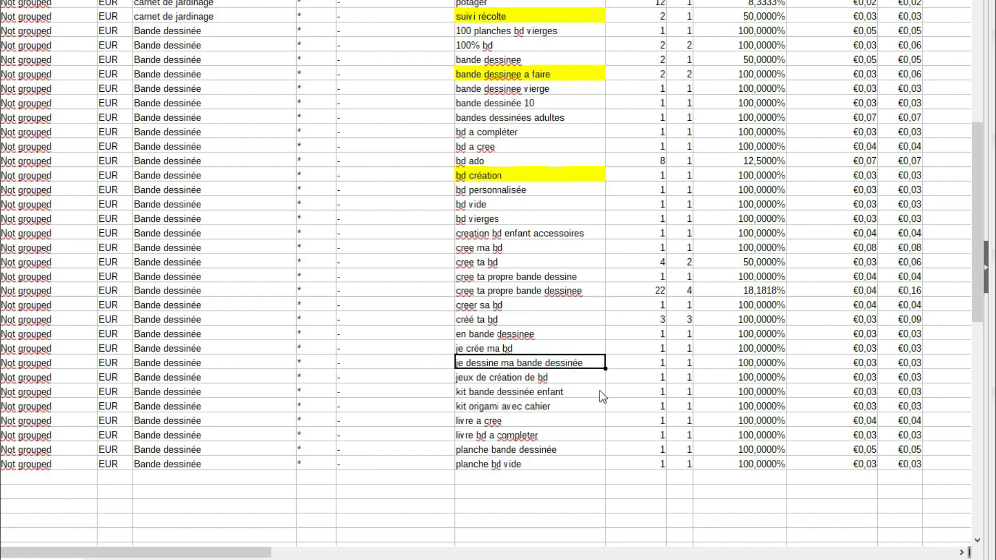
click(506, 382)
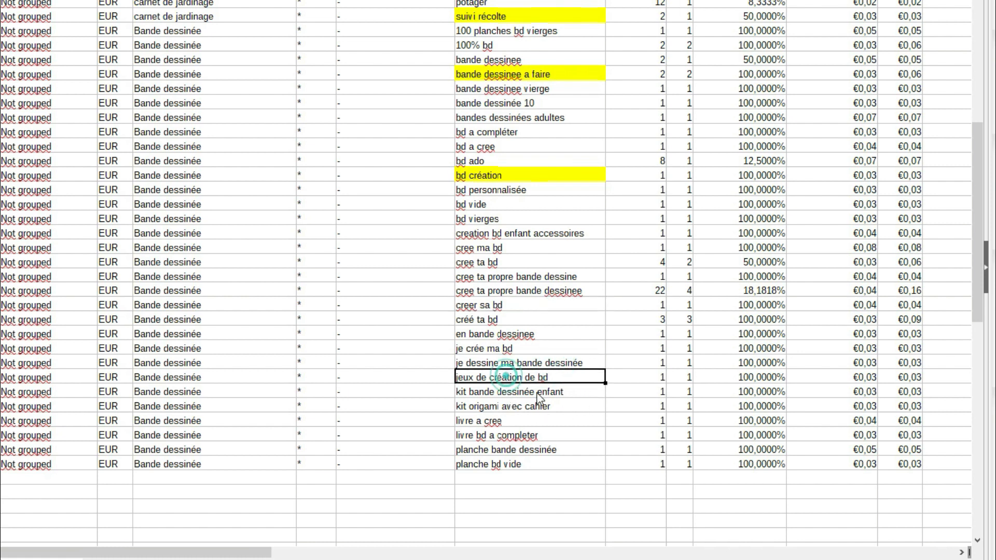
click(456, 1)
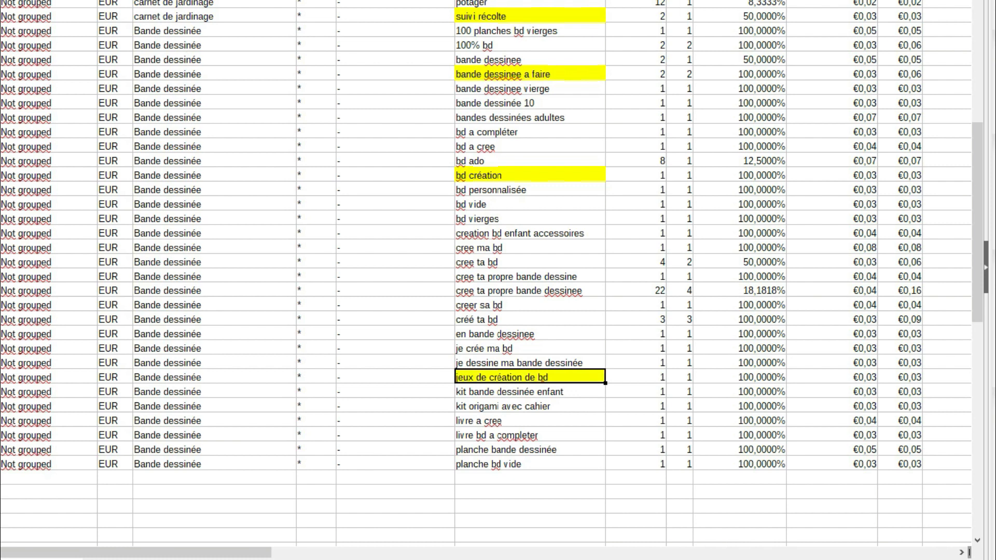
Step: Check the terms from "kit bande dessinée enfant" to "livre a cree", and fill "livre bd a completer" with yellow
key(Down)
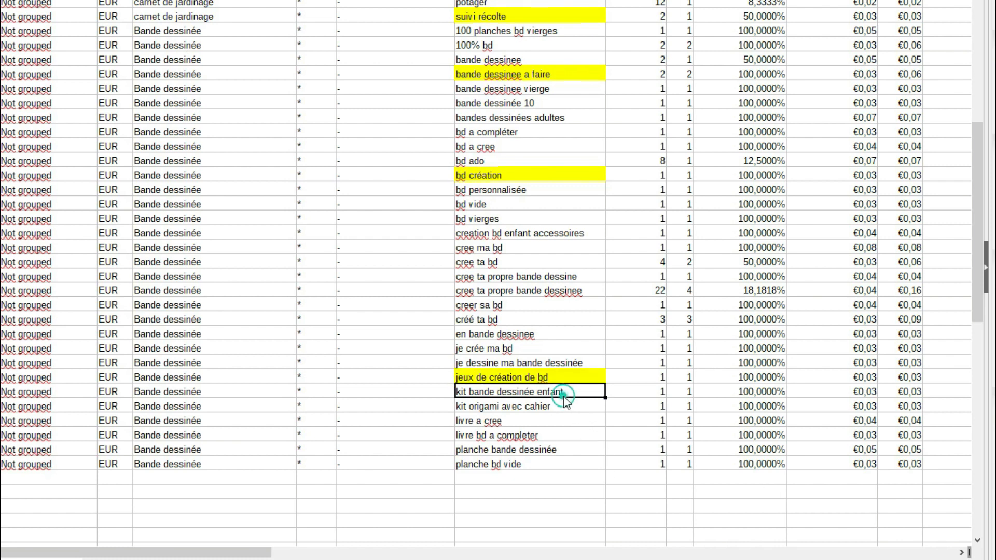
click(558, 409)
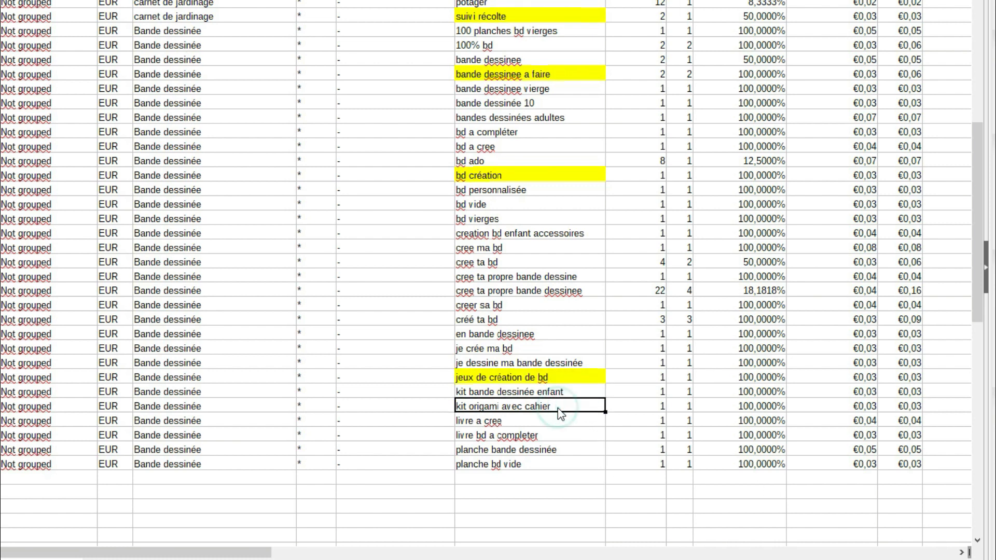
click(557, 423)
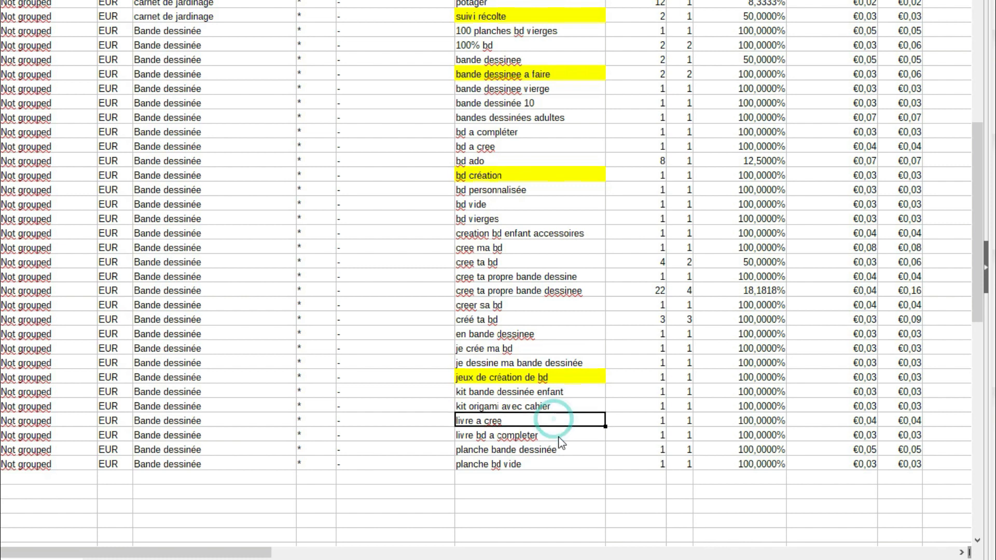
click(558, 438)
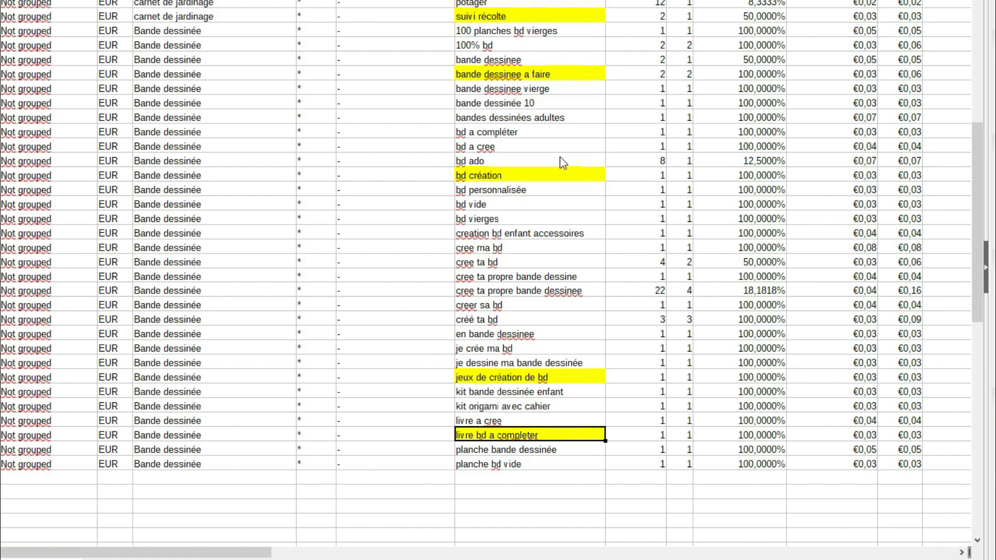
Step: Check the last two "planche" terms, and review the full list of "Bande dessinée" search terms against the marked terms of the other campaigns
click(589, 449)
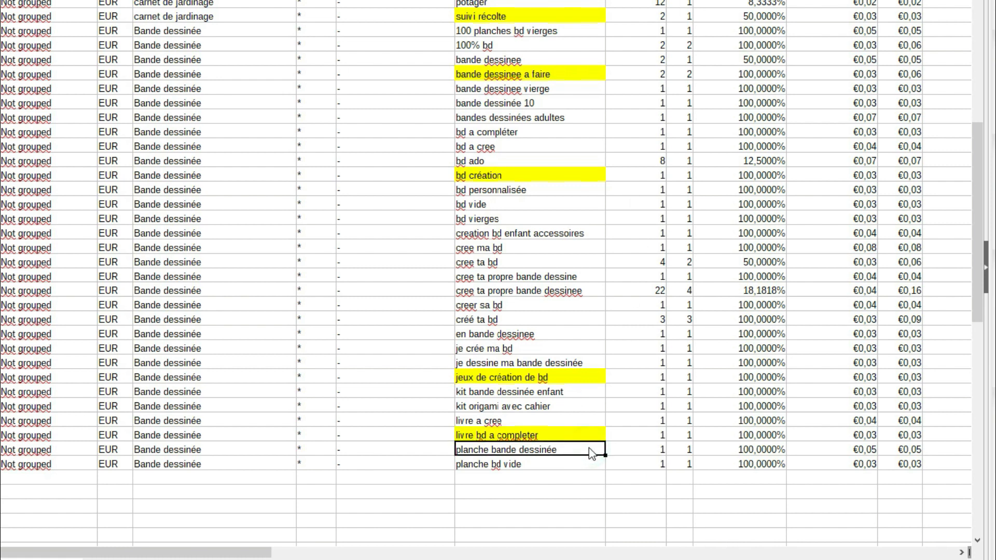
click(567, 465)
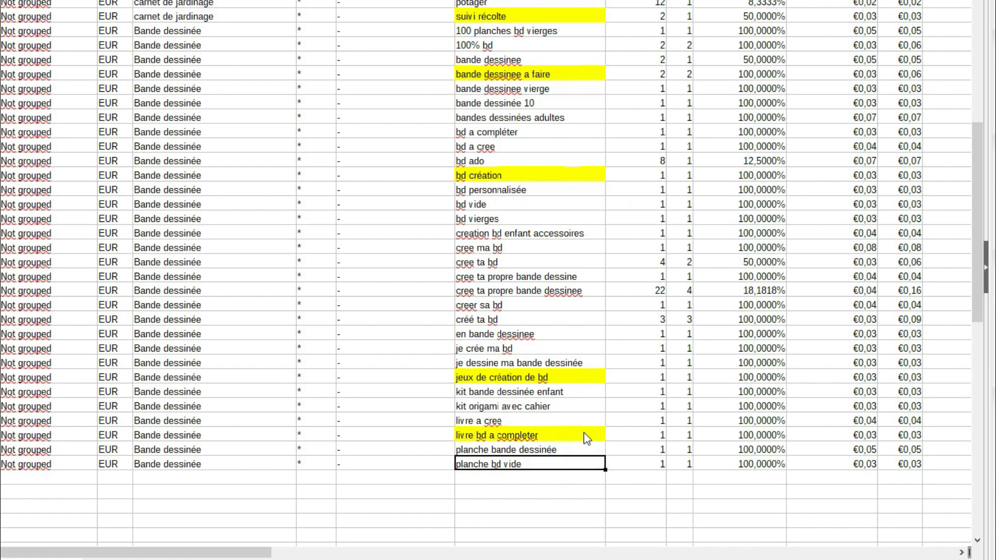
scroll(594, 396, up, 1)
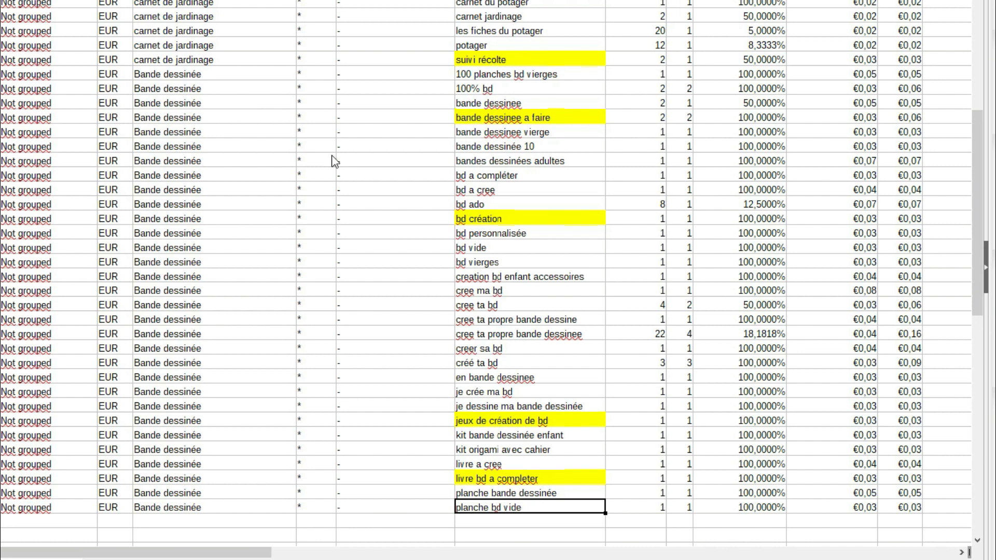
drag(528, 89, 529, 161)
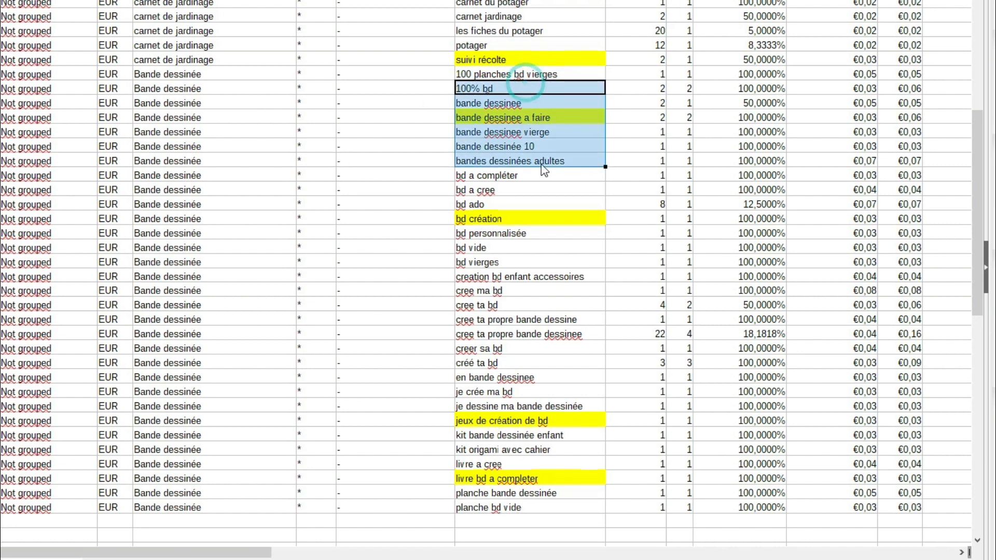
drag(508, 73, 522, 505)
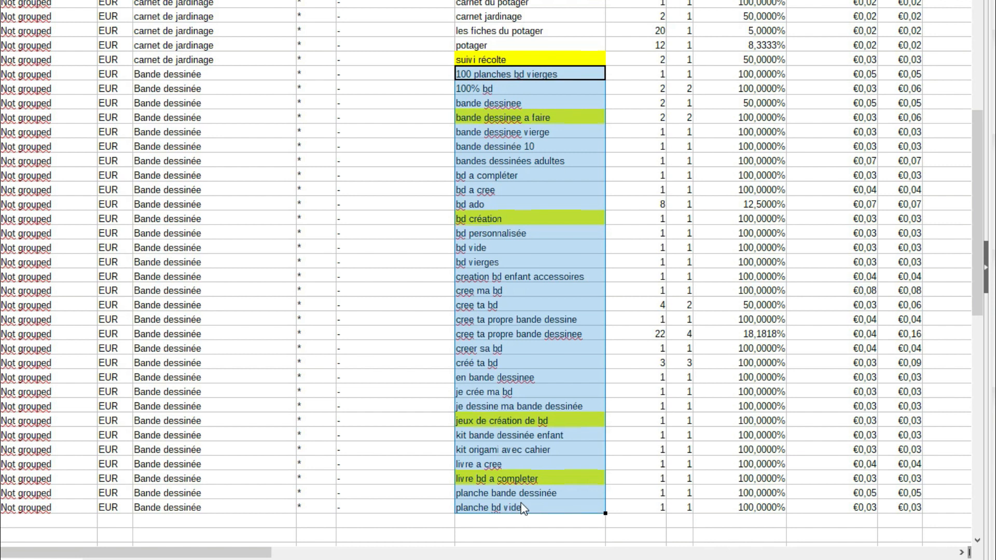
click(358, 449)
scroll(384, 448, down, 1)
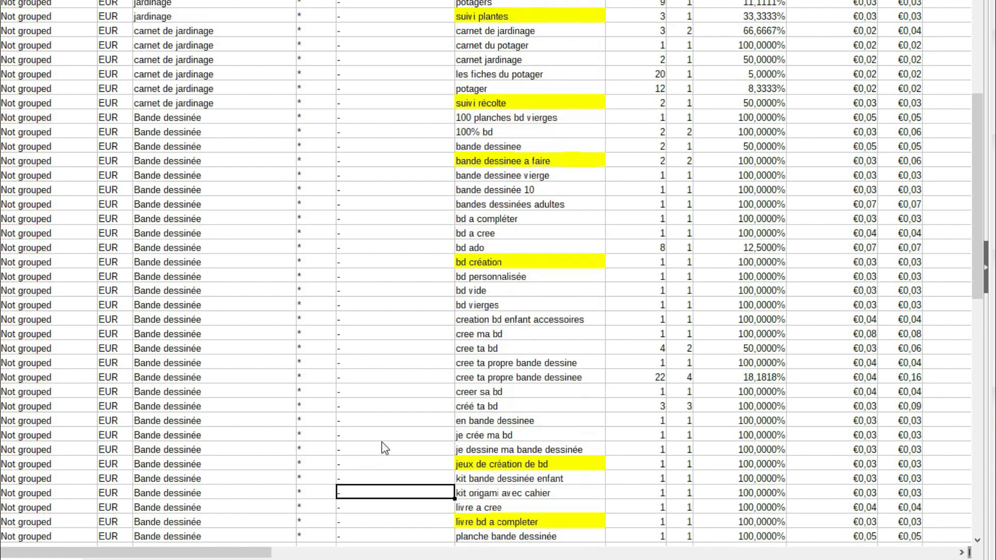
scroll(394, 446, up, 6)
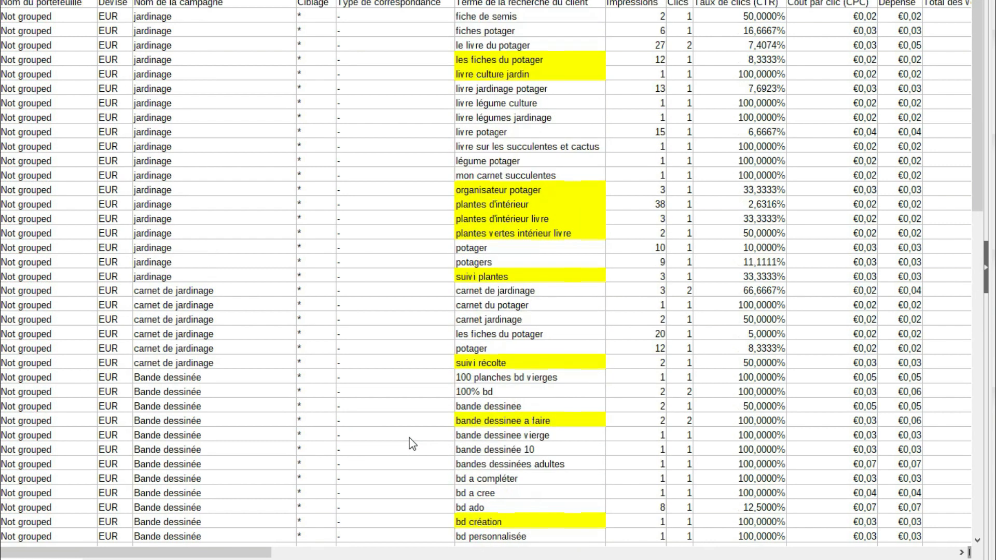